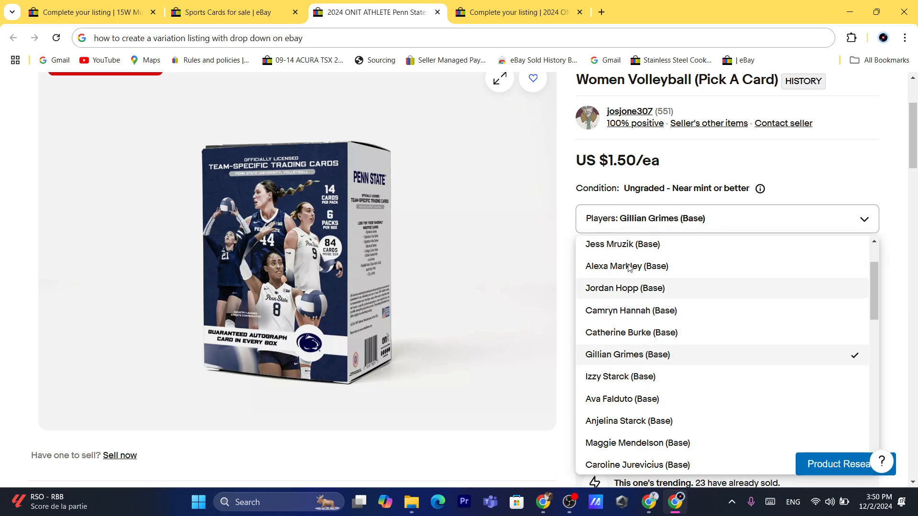
# Choose Jordan Hopp (Base) as the player in the Penn State volleyball card listing and review the listing's title.
pyautogui.click(623, 288)
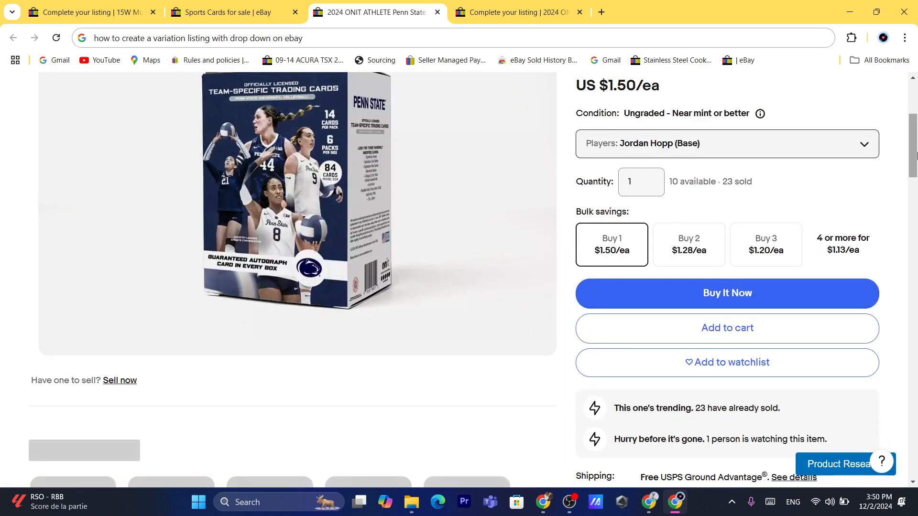
pyautogui.scroll(3, 896, 97)
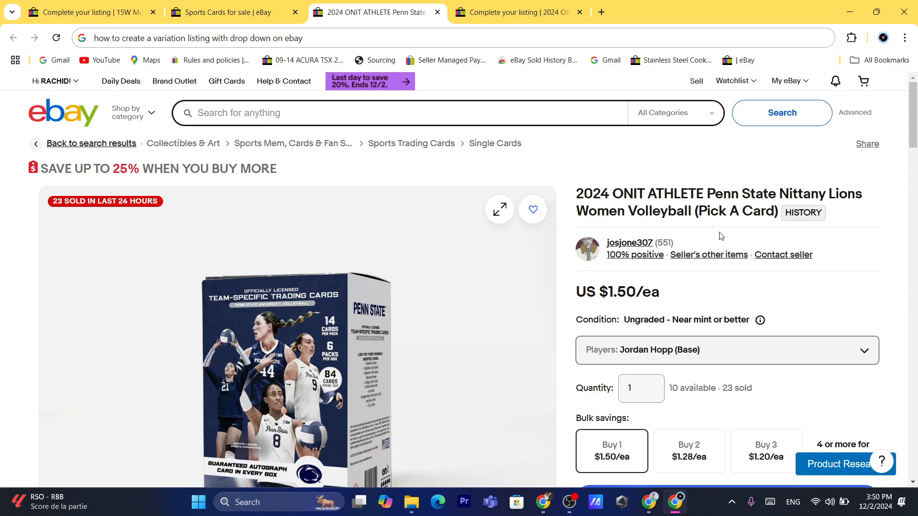
pyautogui.moveTo(575, 196); pyautogui.dragTo(727, 212)
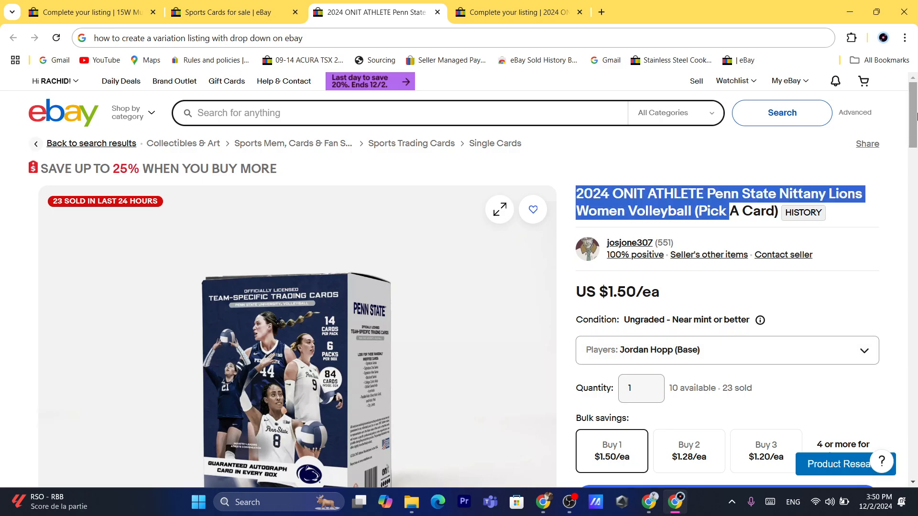
pyautogui.moveTo(913, 120); pyautogui.dragTo(890, 145)
# From the sports cards results, go to the Seller Hub's active listings and start creating a single listing.
pyautogui.click(523, 11)
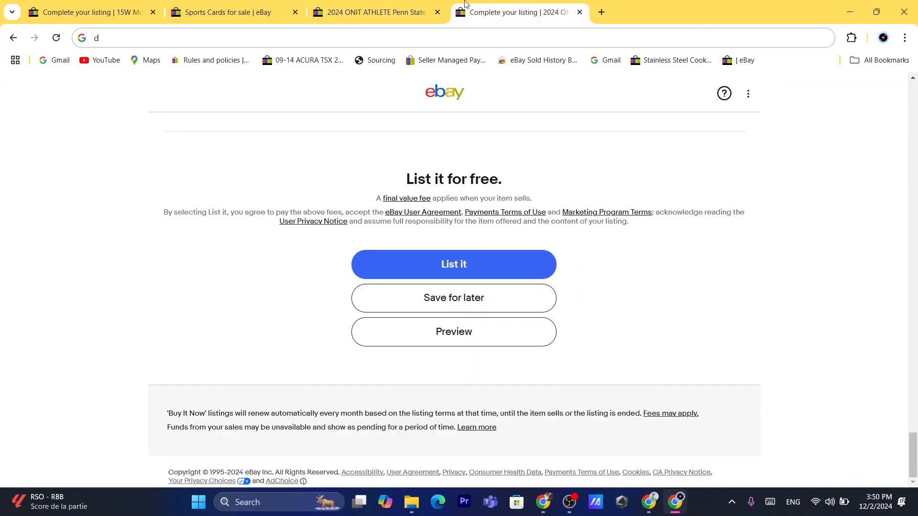
pyautogui.click(378, 5)
pyautogui.click(207, 4)
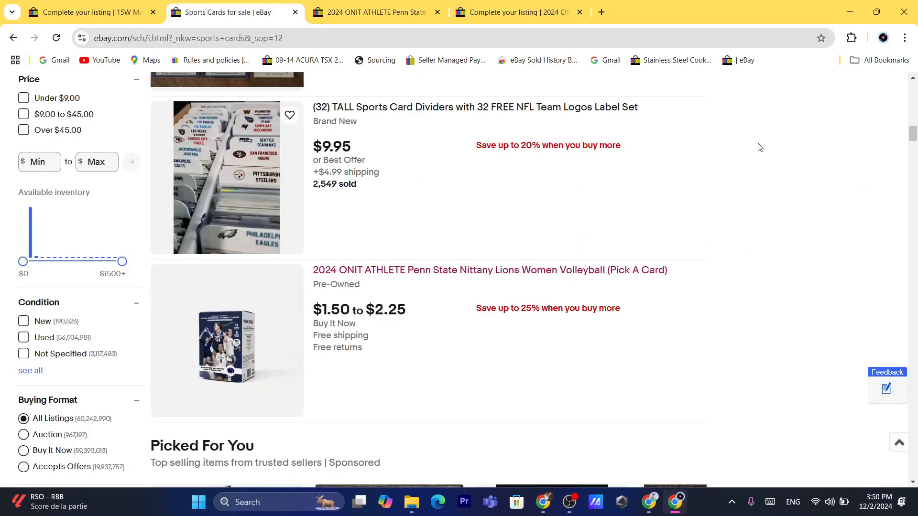
pyautogui.moveTo(917, 139); pyautogui.dragTo(915, 87)
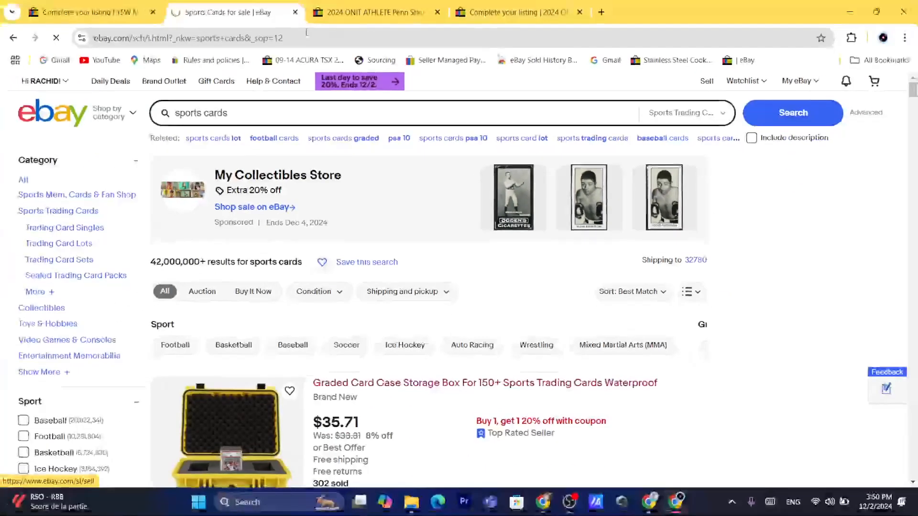
pyautogui.click(880, 86)
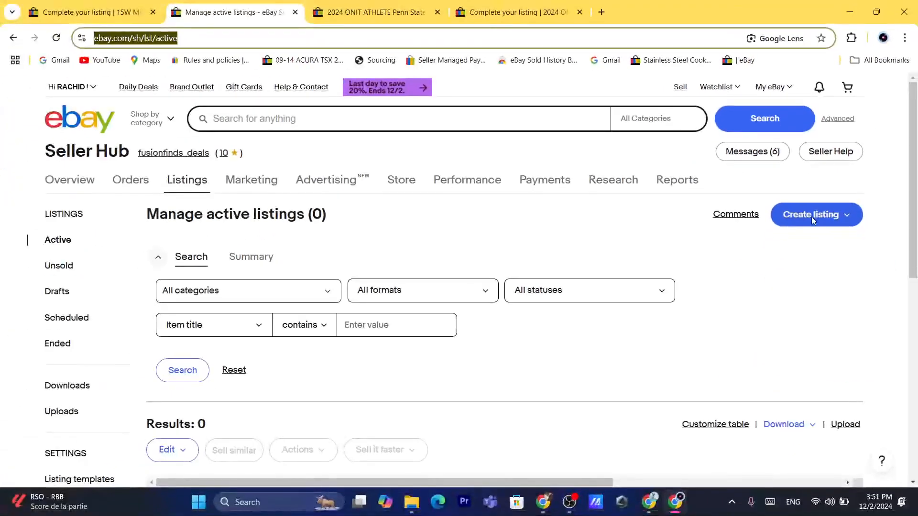
pyautogui.click(811, 217)
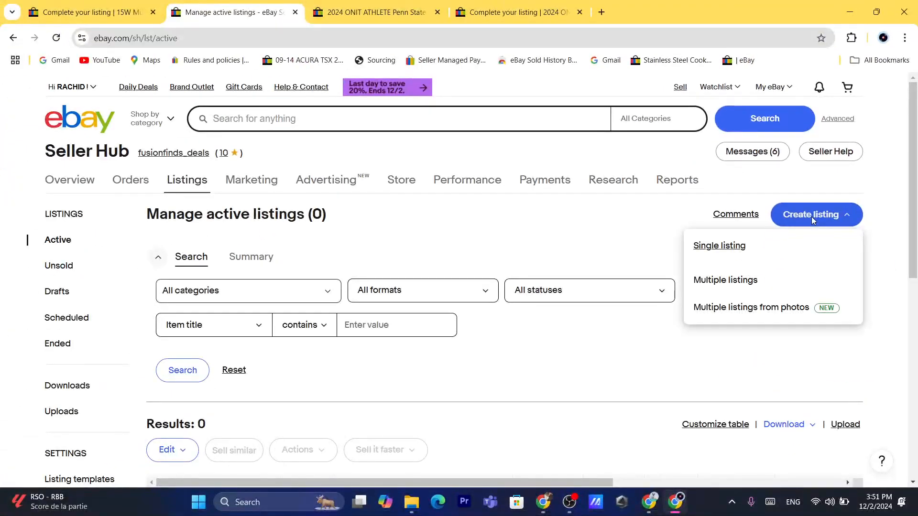
pyautogui.click(715, 252)
pyautogui.click(419, 37)
pyautogui.write('d')
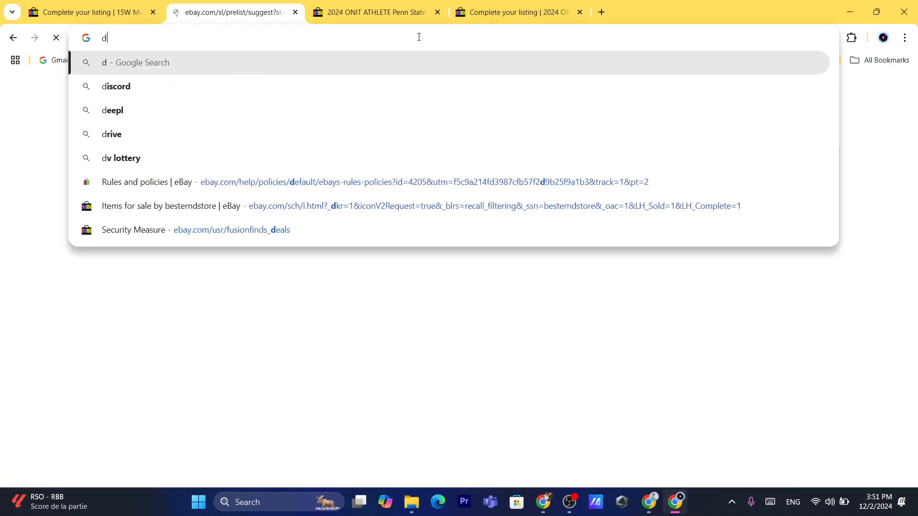
pyautogui.click(52, 317)
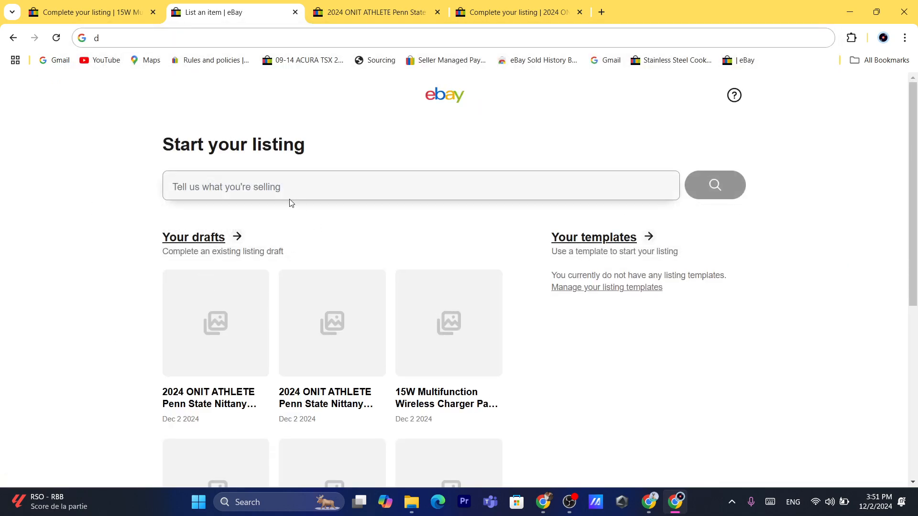
# Copy the full title of the existing 2024 ONIT ATHLETE Penn State Nittany Lions Women Volleyball (Pick A Card) listing.
pyautogui.click(267, 184)
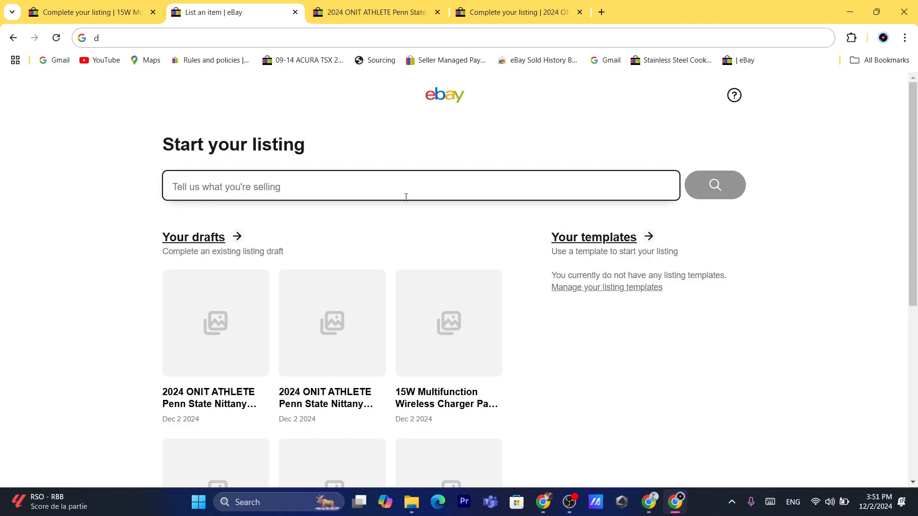
pyautogui.click(400, 6)
pyautogui.click(247, 4)
pyautogui.click(345, 5)
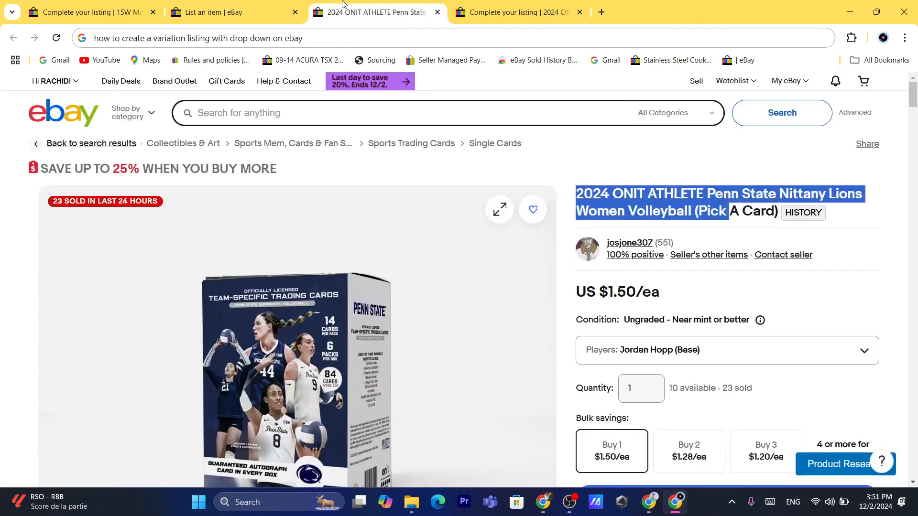
pyautogui.click(270, 118)
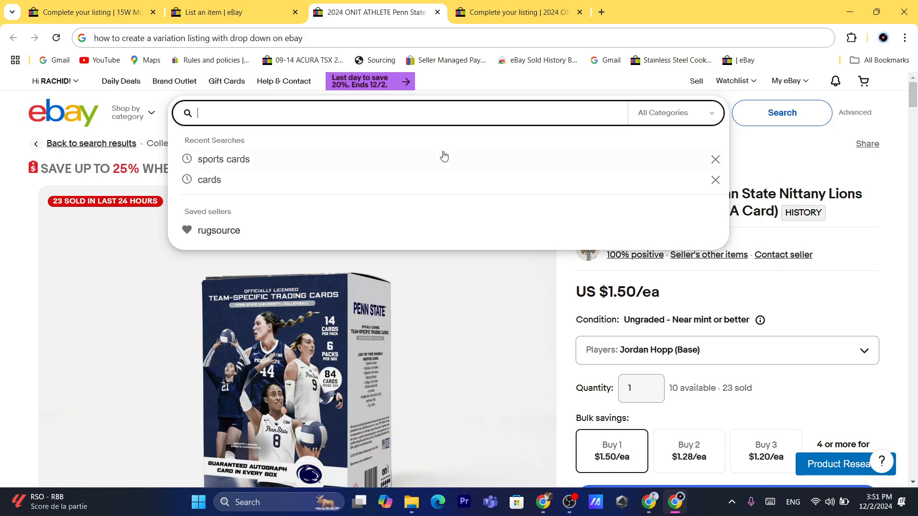
pyautogui.tripleClick(624, 296)
pyautogui.moveTo(579, 191); pyautogui.dragTo(780, 214)
pyautogui.hotkey('ctrl', 'c')
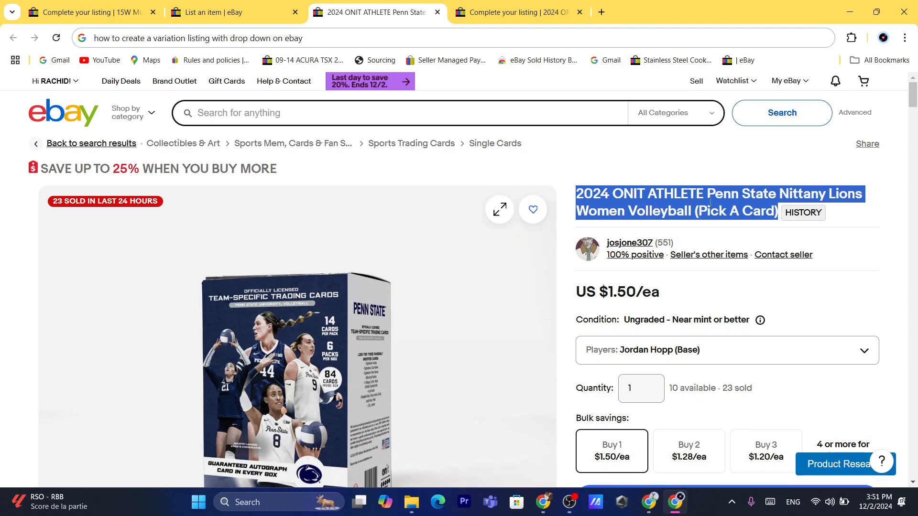
# Paste the copied volleyball card title as the product being sold and search for matching products.
pyautogui.click(251, 5)
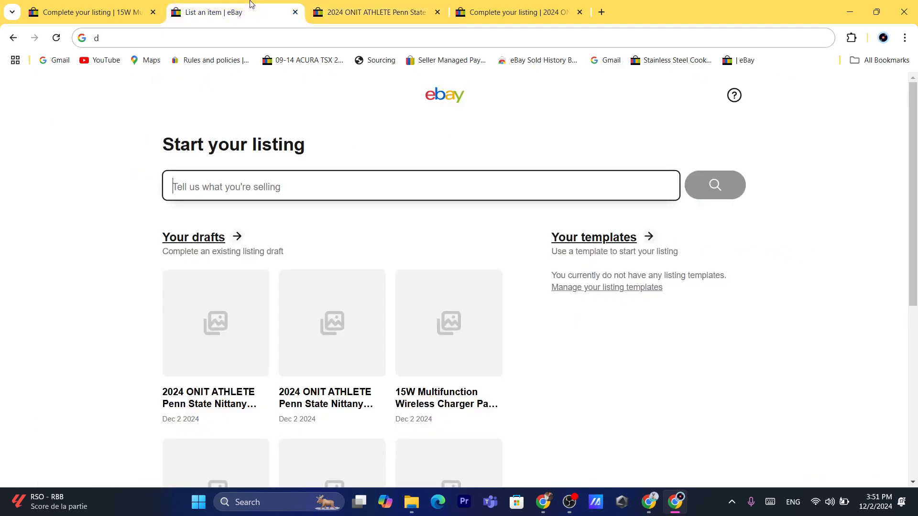
pyautogui.hotkey('ctrl', 'v')
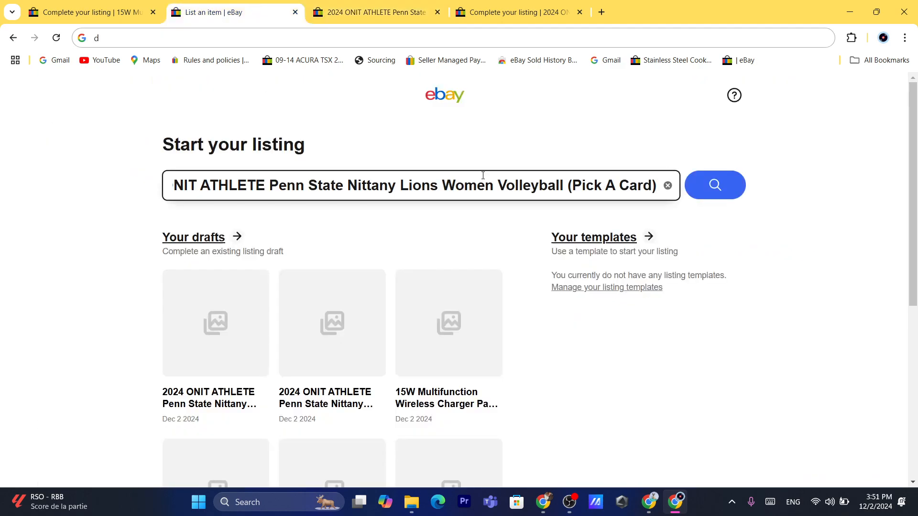
pyautogui.press('Return')
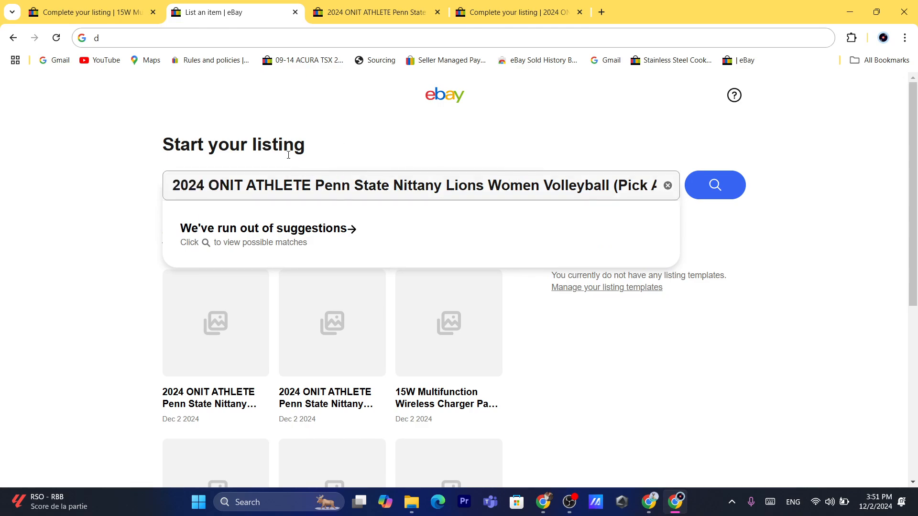
pyautogui.tripleClick(261, 146)
pyautogui.click(130, 140)
pyautogui.click(708, 185)
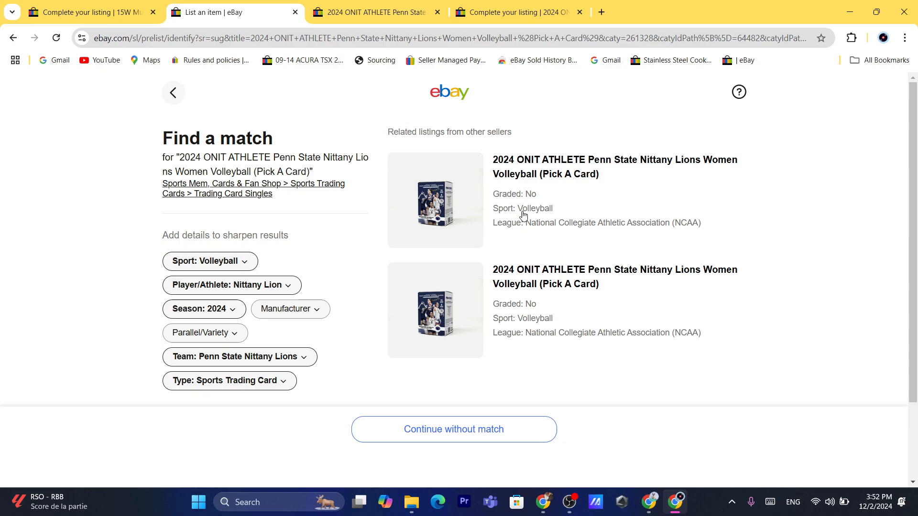
# Try continuing without a match and selecting the Graded condition, and go back to the listing start page.
pyautogui.click(425, 431)
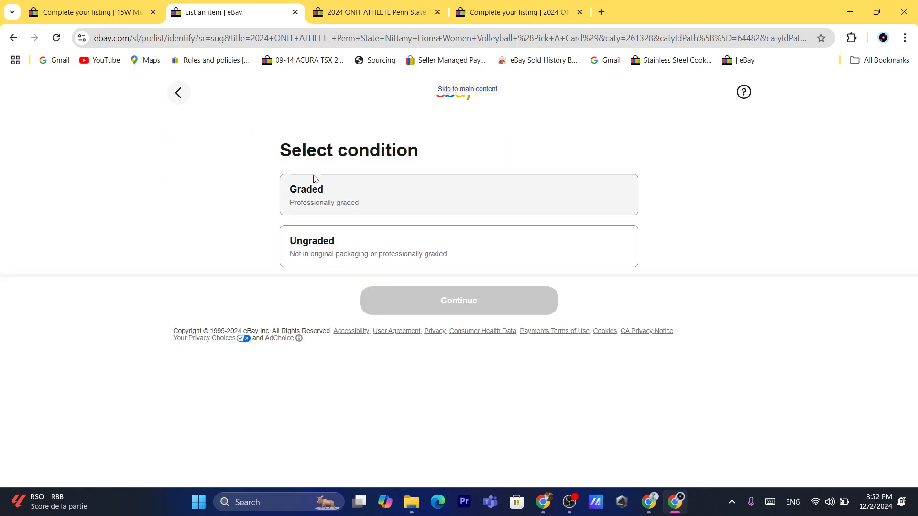
pyautogui.click(332, 206)
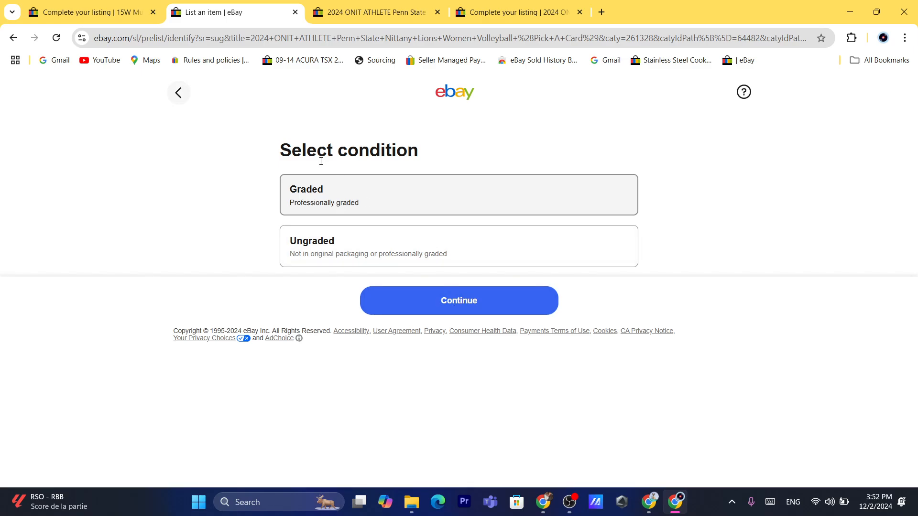
pyautogui.click(178, 94)
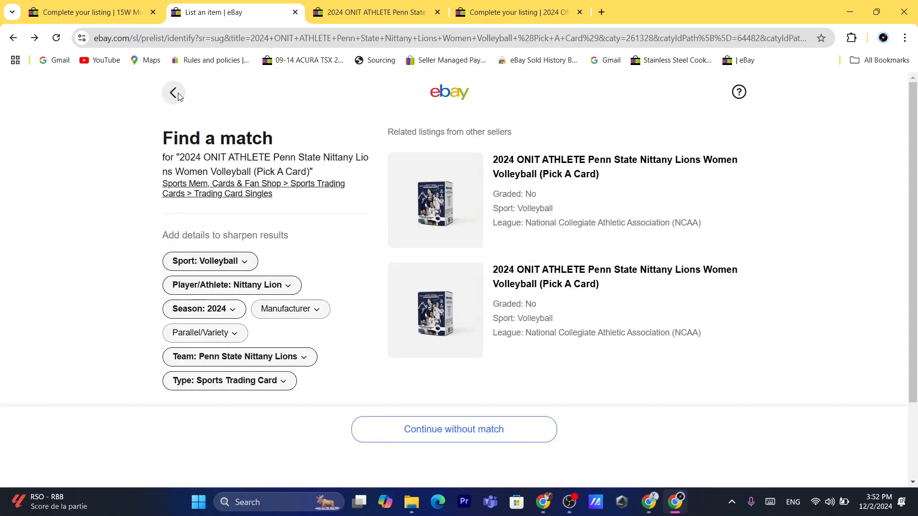
pyautogui.click(178, 95)
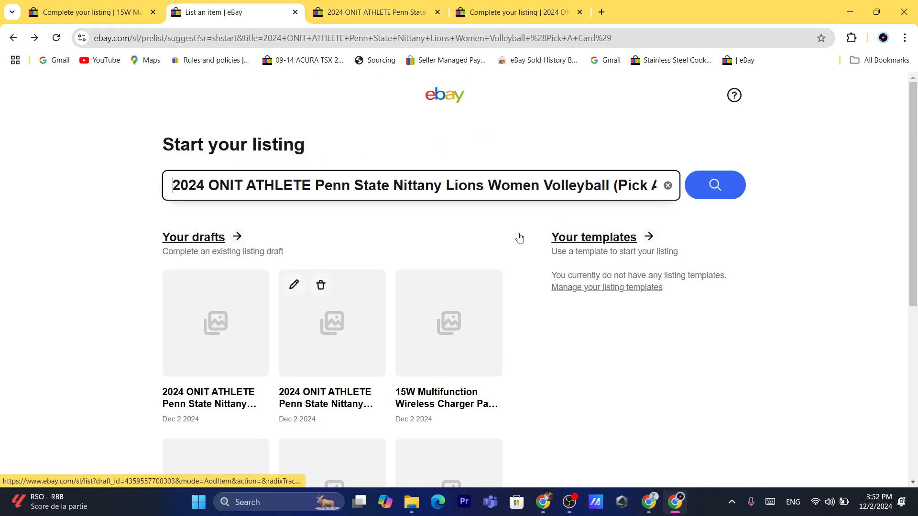
# Open the existing draft for the 15W Multifunction Wireless Charger from the saved drafts.
pyautogui.scroll(-1, 916, 183)
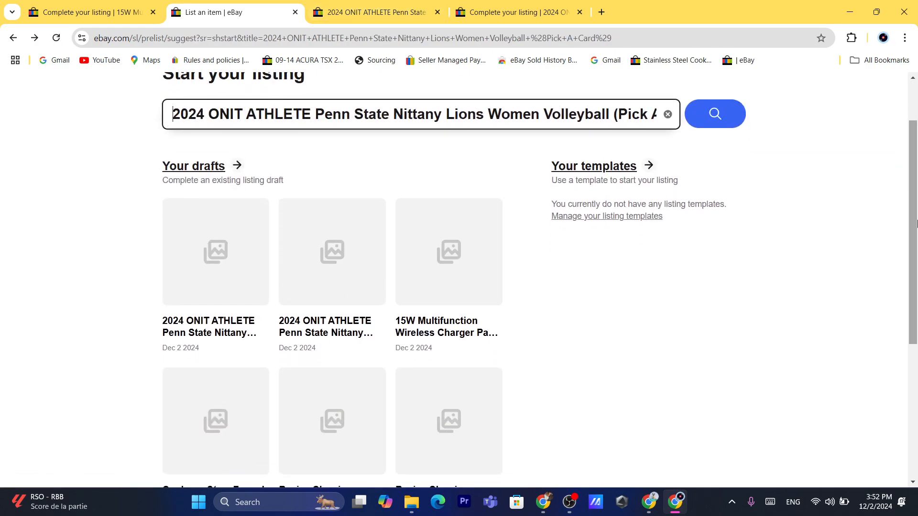
pyautogui.click(440, 280)
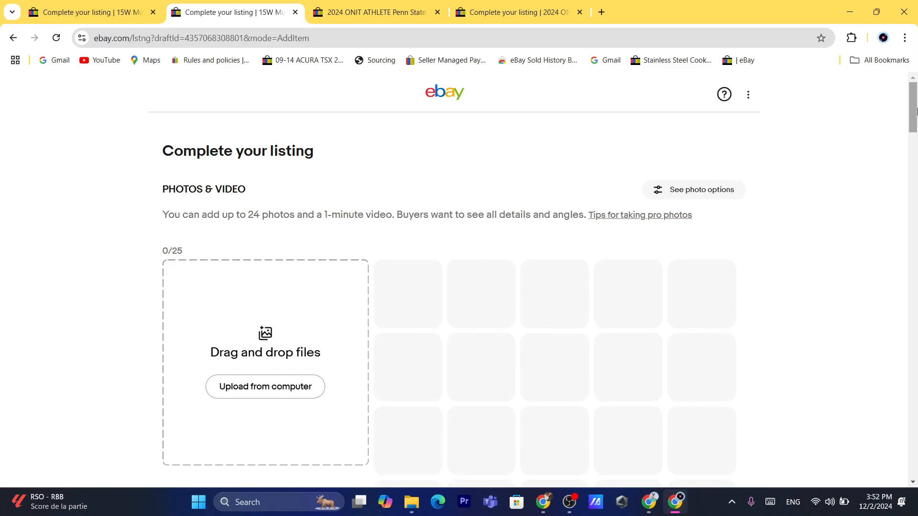
pyautogui.moveTo(917, 111); pyautogui.dragTo(888, 104)
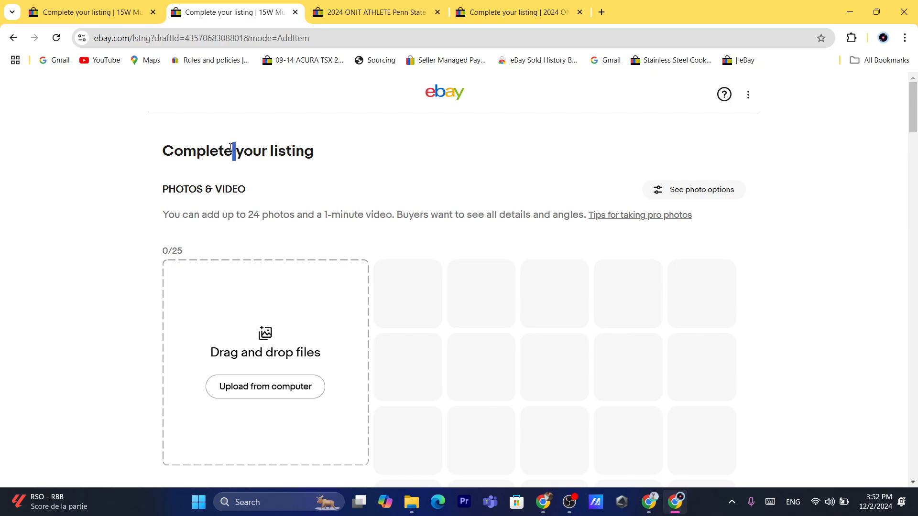
pyautogui.tripleClick(293, 150)
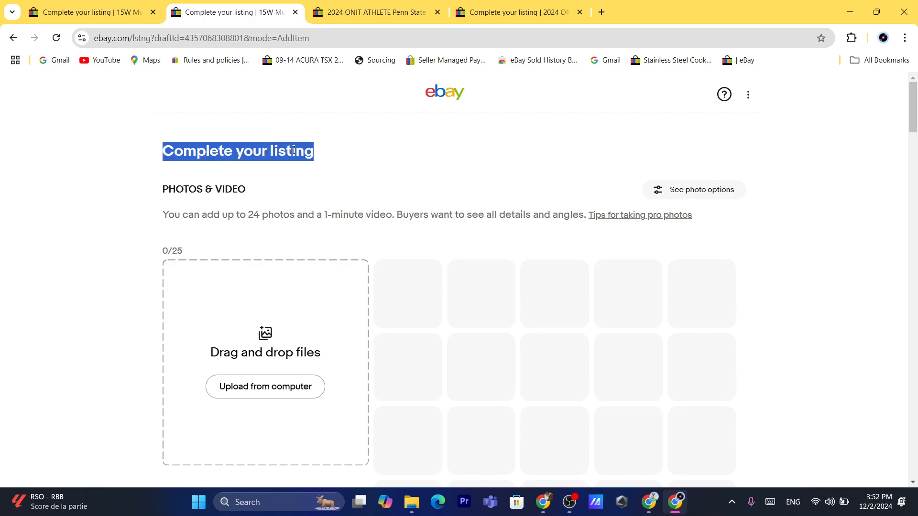
# Upload the photo hhhhhhhhhhhhh.jpg from the All In One folder on the desktop to the listing.
pyautogui.click(266, 387)
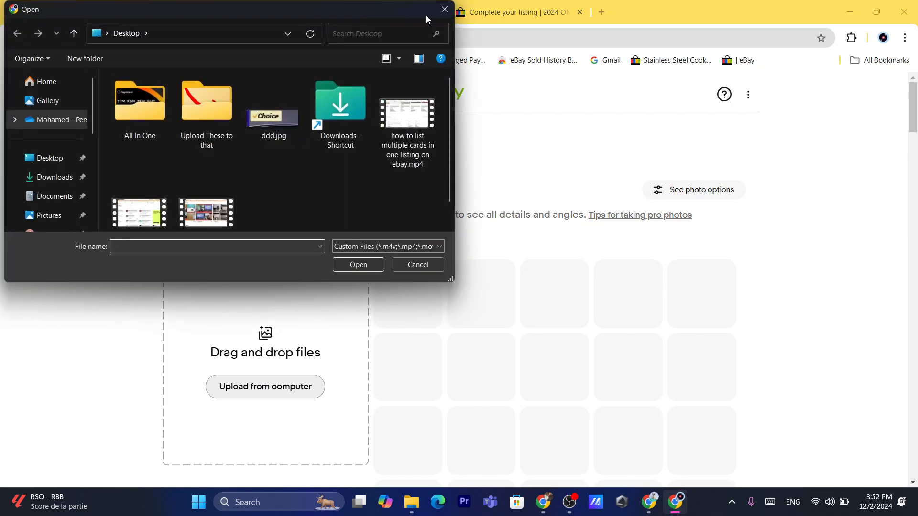
pyautogui.doubleClick(125, 105)
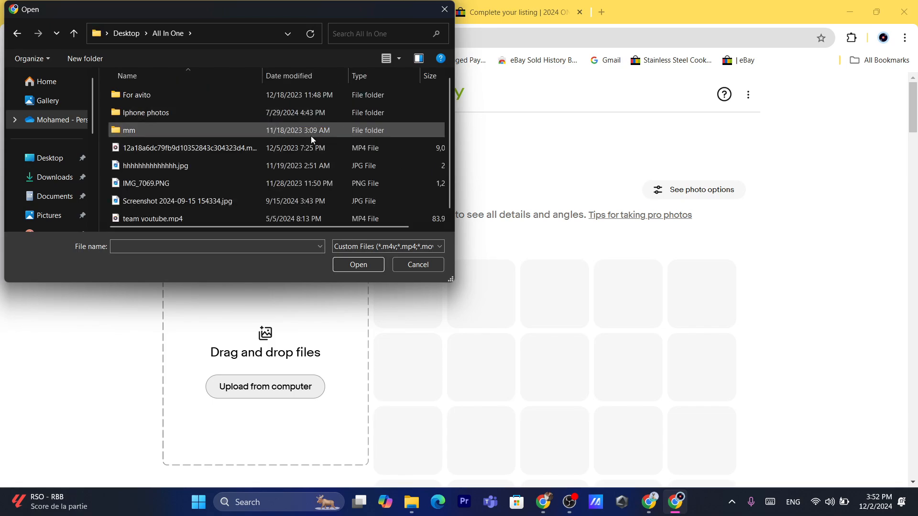
pyautogui.doubleClick(174, 163)
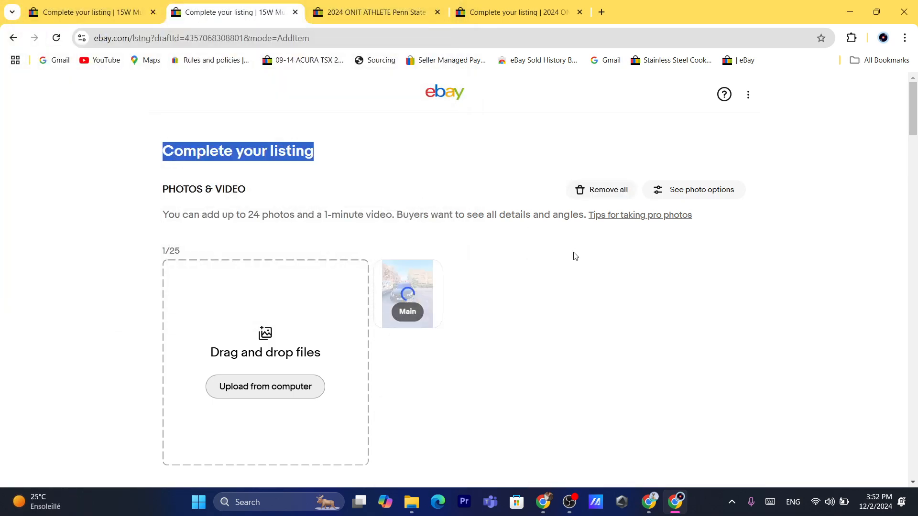
# Open the wireless charger listing's variations for editing.
pyautogui.moveTo(914, 121); pyautogui.dragTo(915, 139)
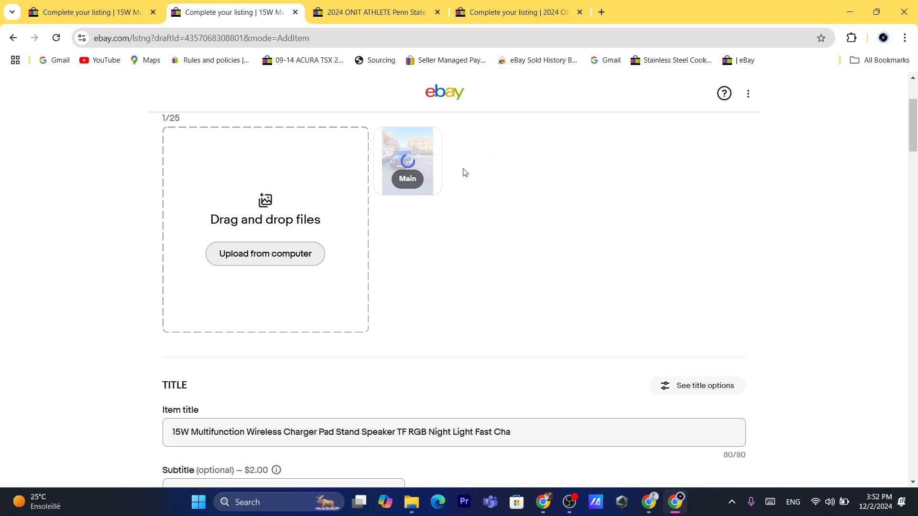
pyautogui.moveTo(913, 125); pyautogui.dragTo(914, 256)
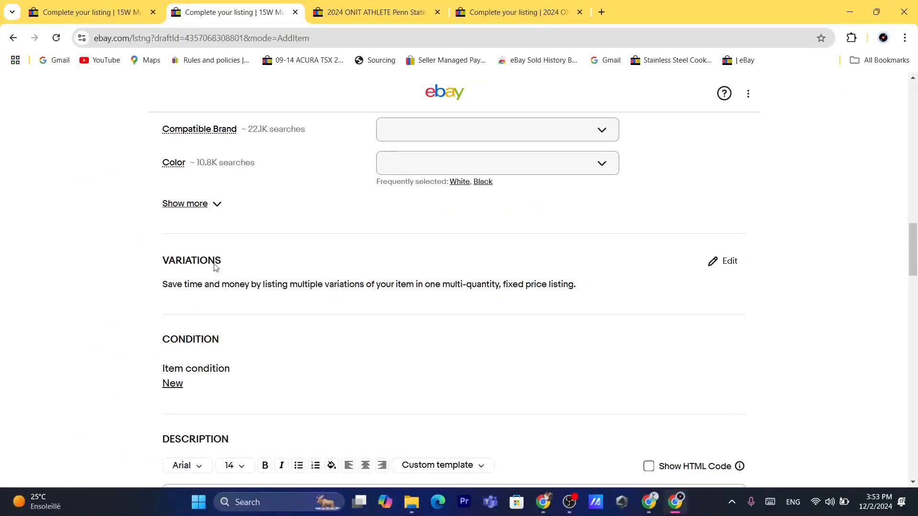
pyautogui.click(730, 262)
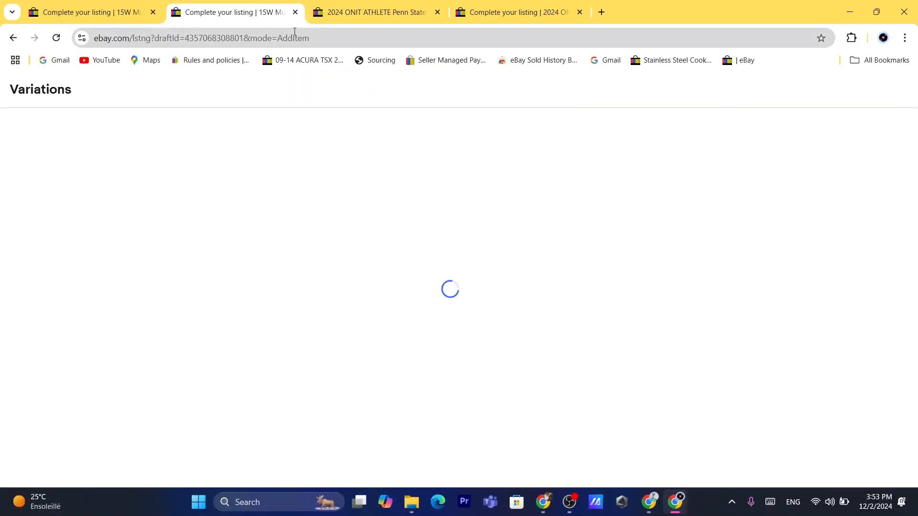
pyautogui.click(294, 36)
pyautogui.write('d')
pyautogui.click(168, 352)
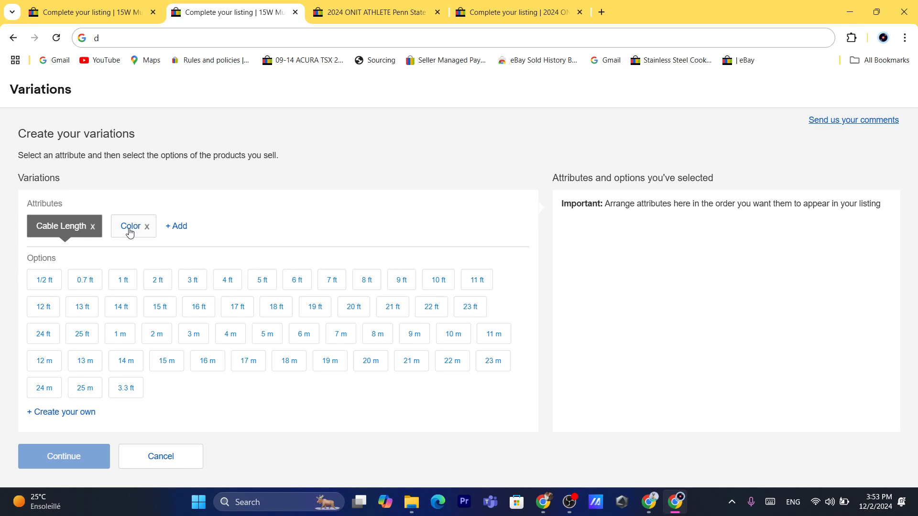
# Remove the Cable Length and Color attributes, and add Color back as the only variation attribute.
pyautogui.click(92, 226)
pyautogui.click(64, 228)
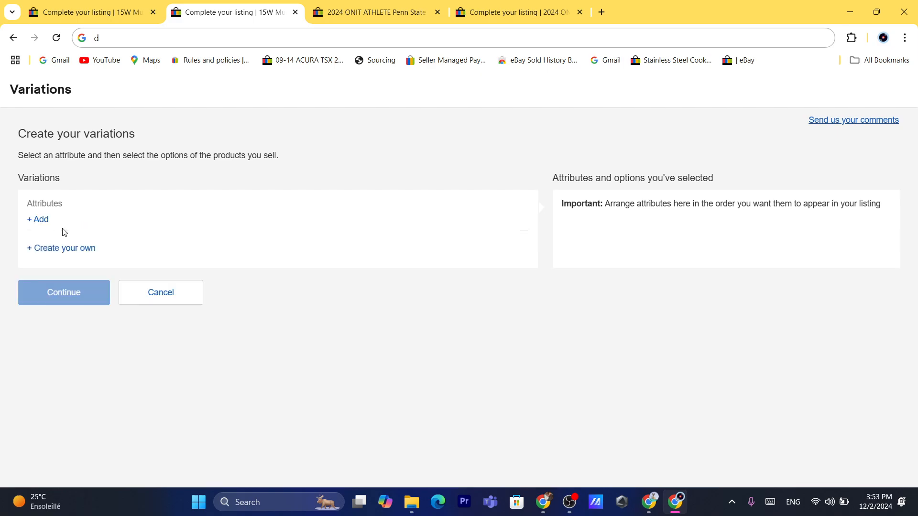
pyautogui.click(43, 220)
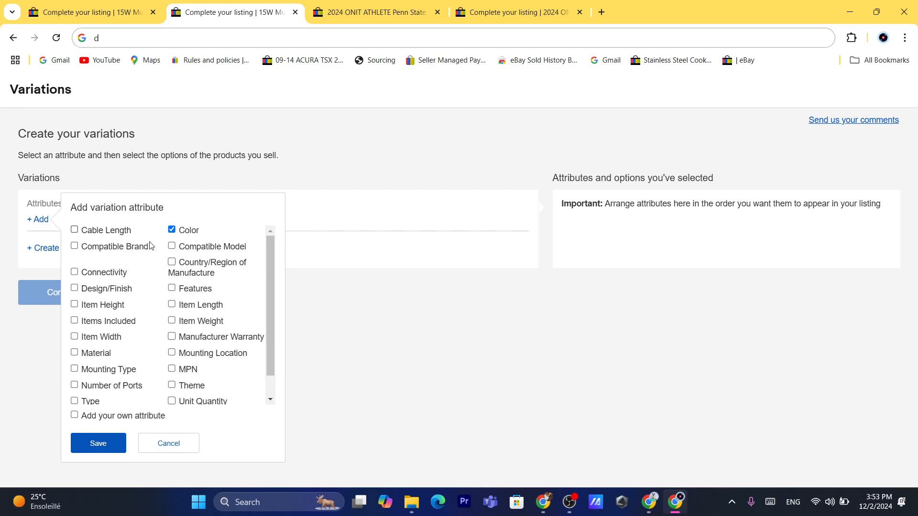
pyautogui.click(102, 448)
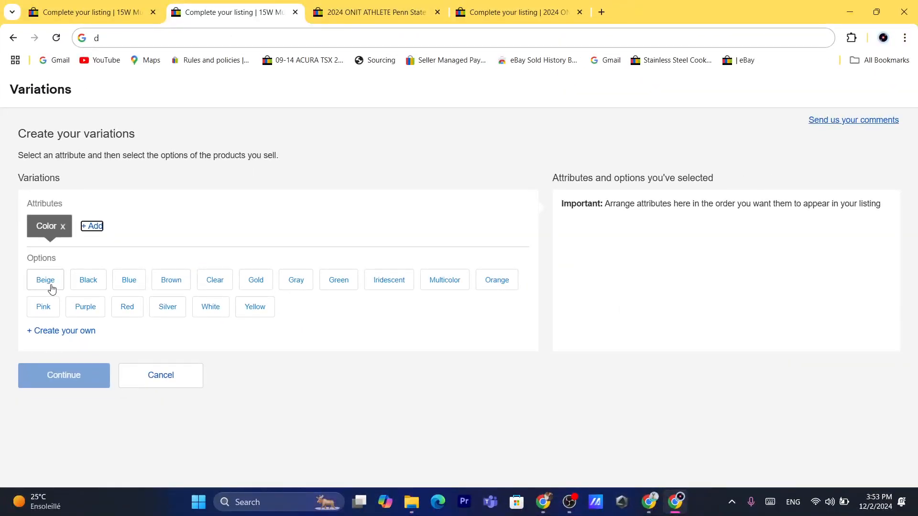
# Select Beige, Black, Blue and Brown as the options of the Color attribute.
pyautogui.click(49, 286)
pyautogui.click(82, 284)
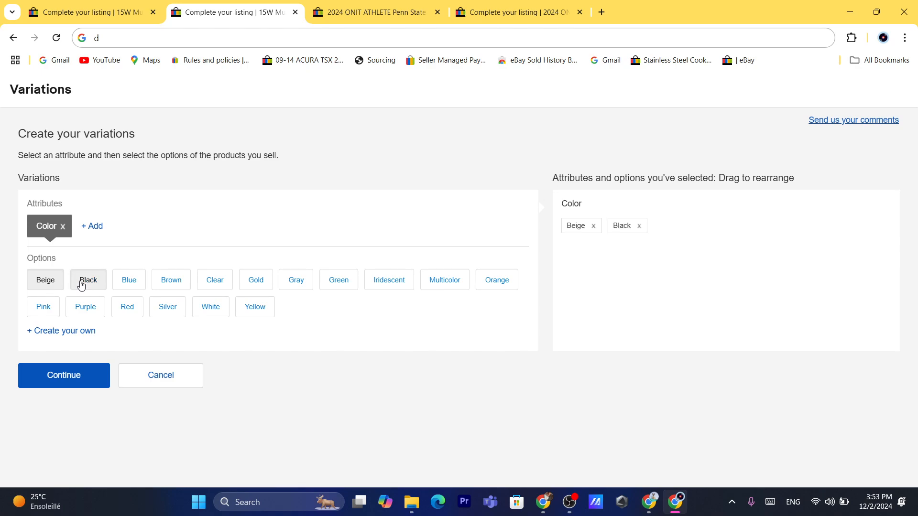
pyautogui.click(167, 287)
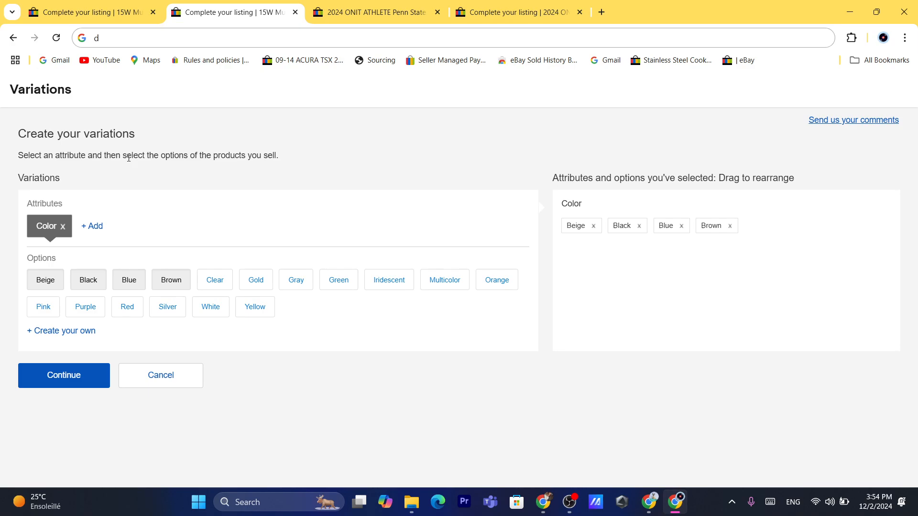
# Add a custom variation attribute named size, and remove it again.
pyautogui.click(88, 227)
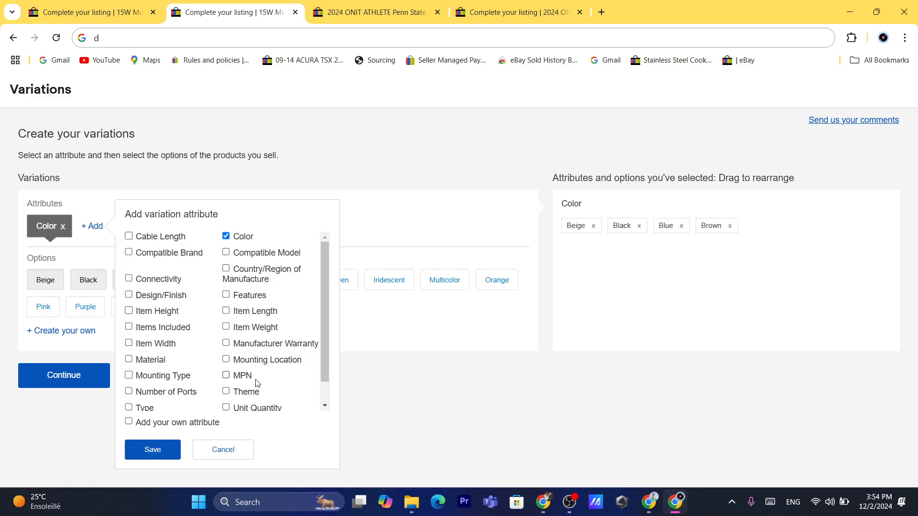
pyautogui.click(128, 421)
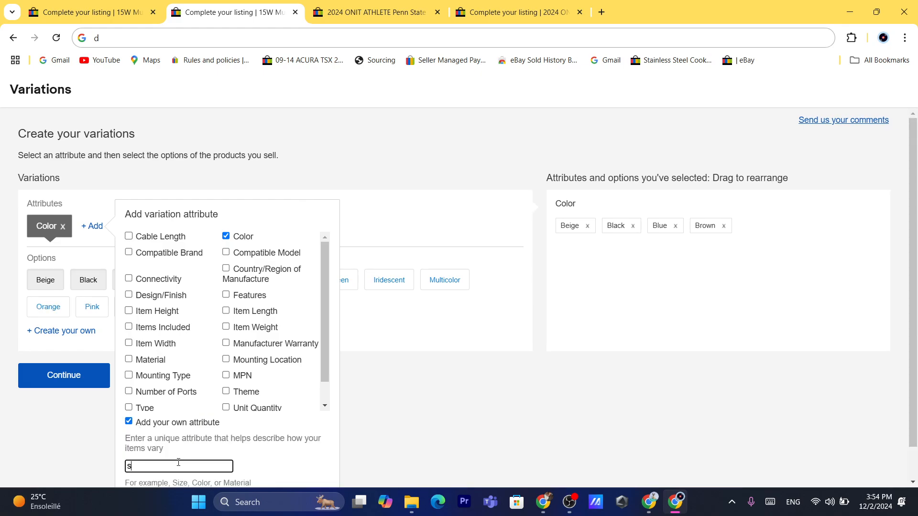
pyautogui.write('suz')
pyautogui.press('BackSpace')
pyautogui.write('ze')
pyautogui.scroll(-1, 328, 337)
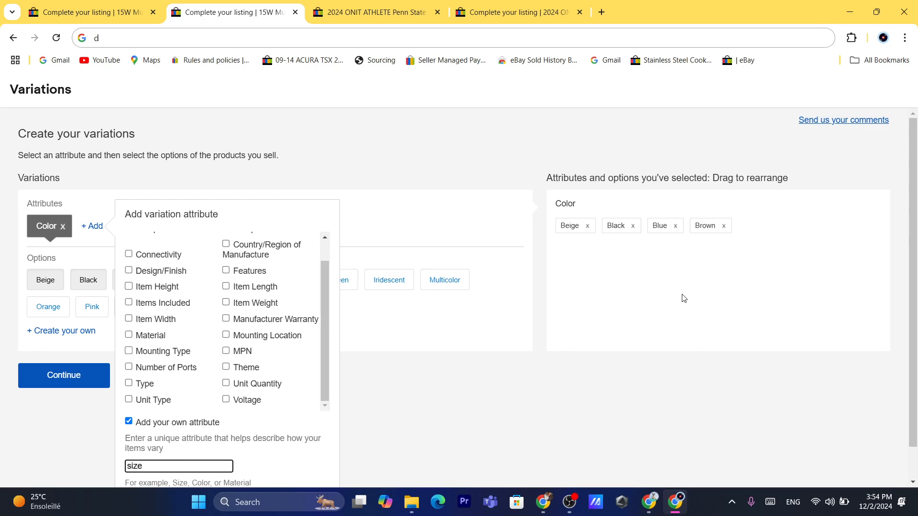
pyautogui.scroll(-1, 916, 265)
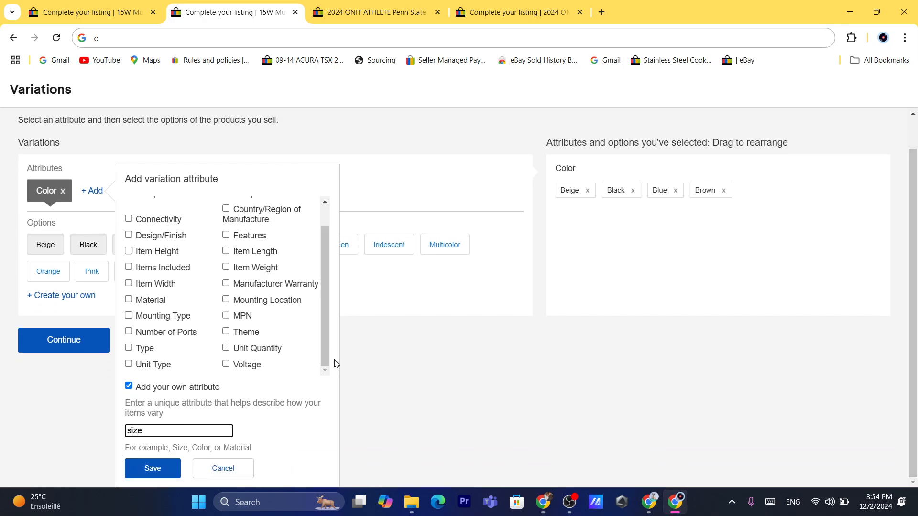
pyautogui.click(152, 470)
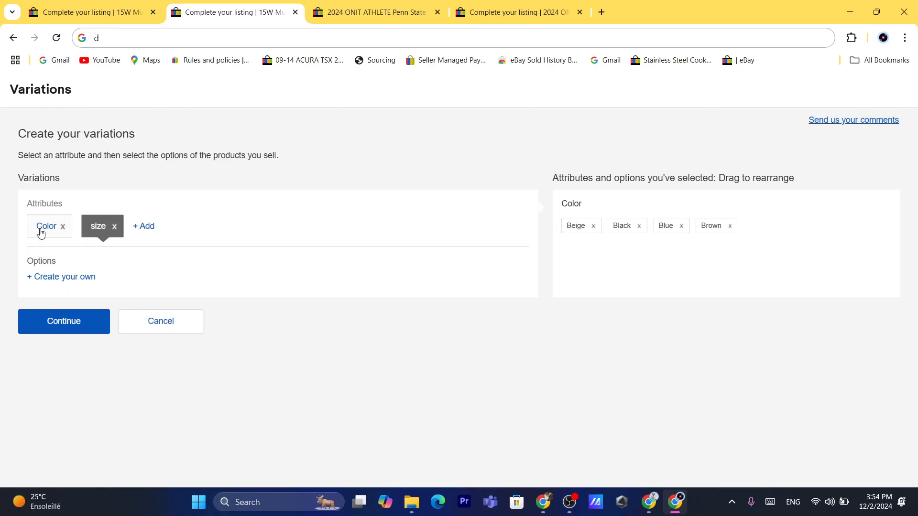
pyautogui.click(114, 228)
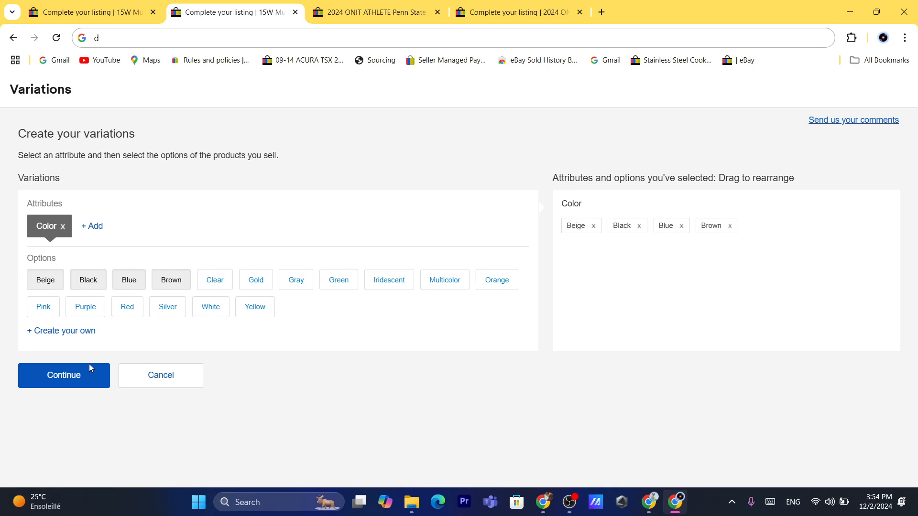
# Continue with the selected color options and set the price of all four variation combinations to 20.
pyautogui.click(65, 371)
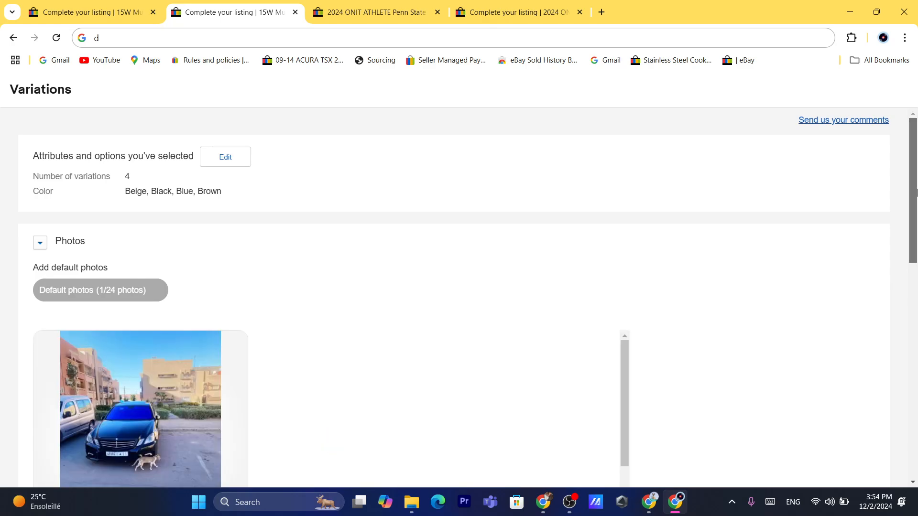
pyautogui.moveTo(916, 193); pyautogui.dragTo(916, 412)
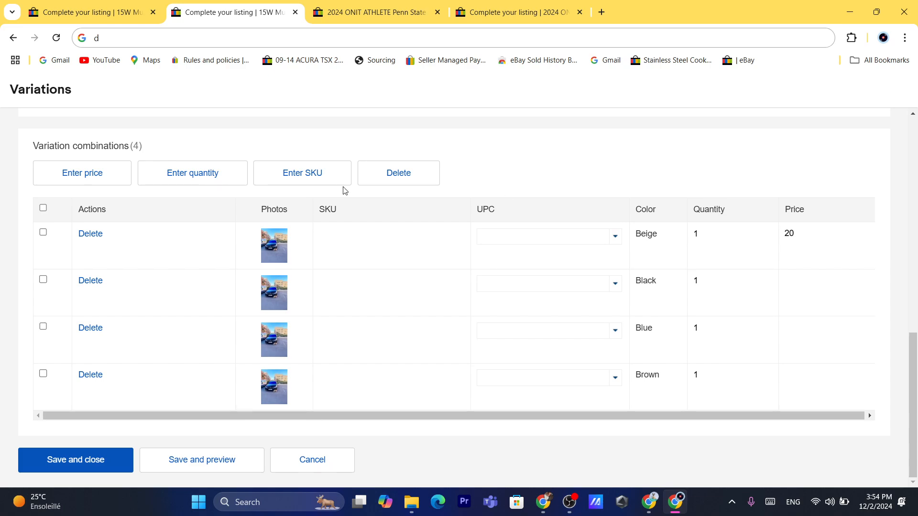
pyautogui.click(94, 172)
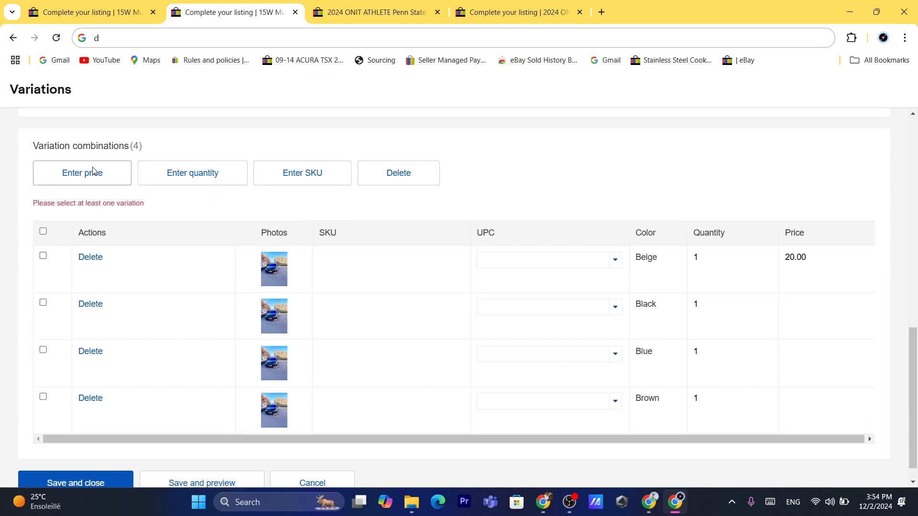
pyautogui.click(43, 232)
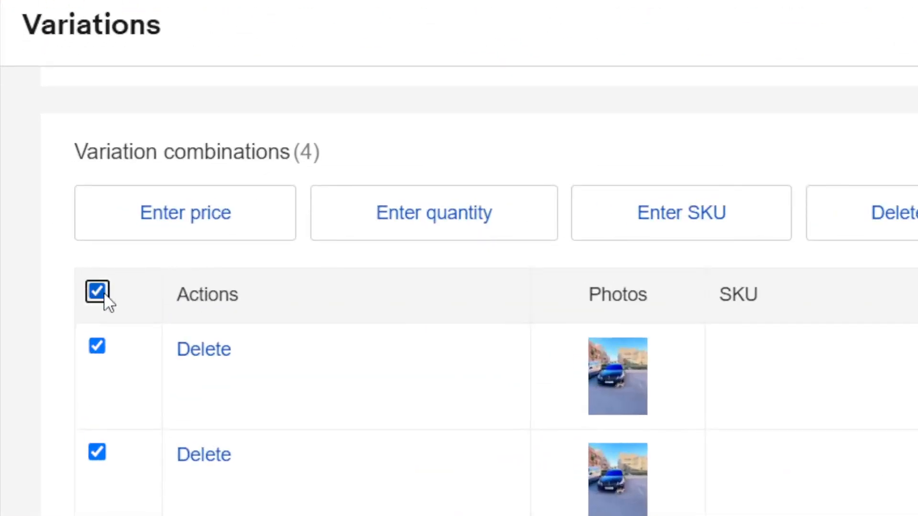
pyautogui.click(172, 220)
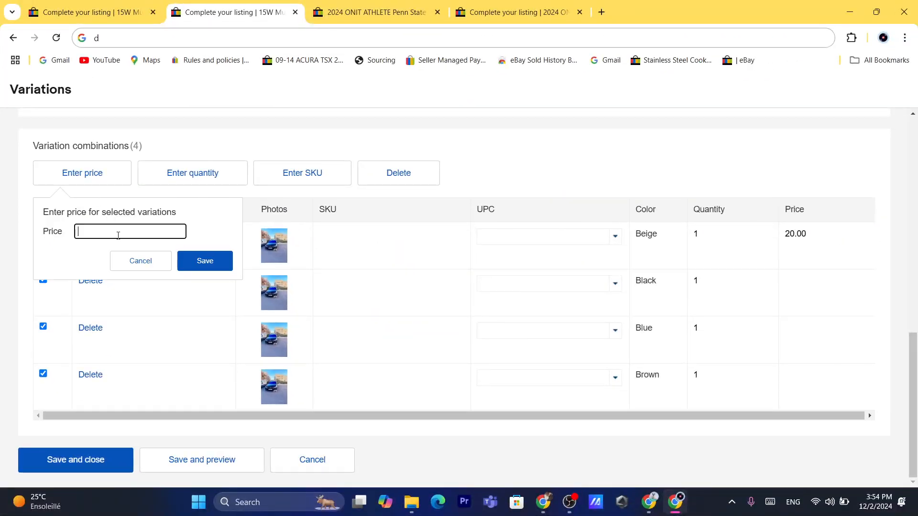
pyautogui.write('20')
pyautogui.click(206, 255)
pyautogui.click(214, 260)
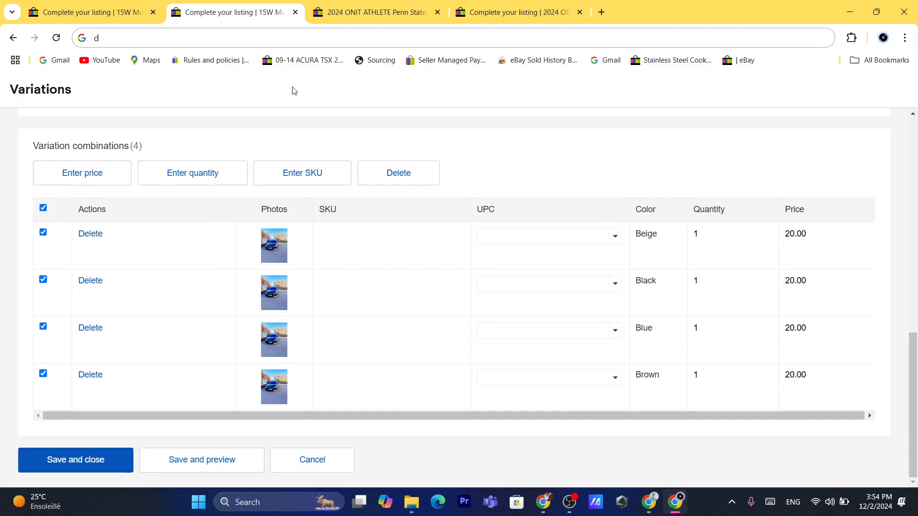
pyautogui.click(275, 36)
pyautogui.write('dd')
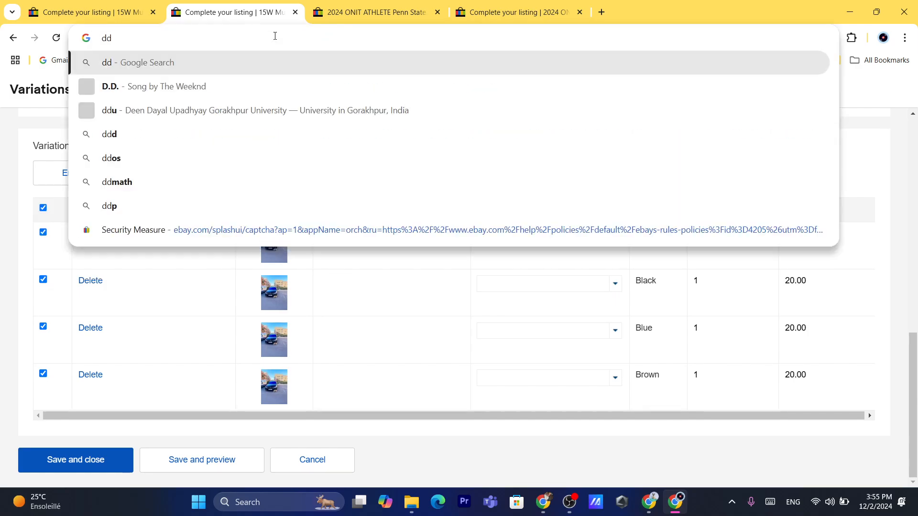
pyautogui.click(598, 454)
# Set the price of the Blue variation to 30.
pyautogui.click(789, 283)
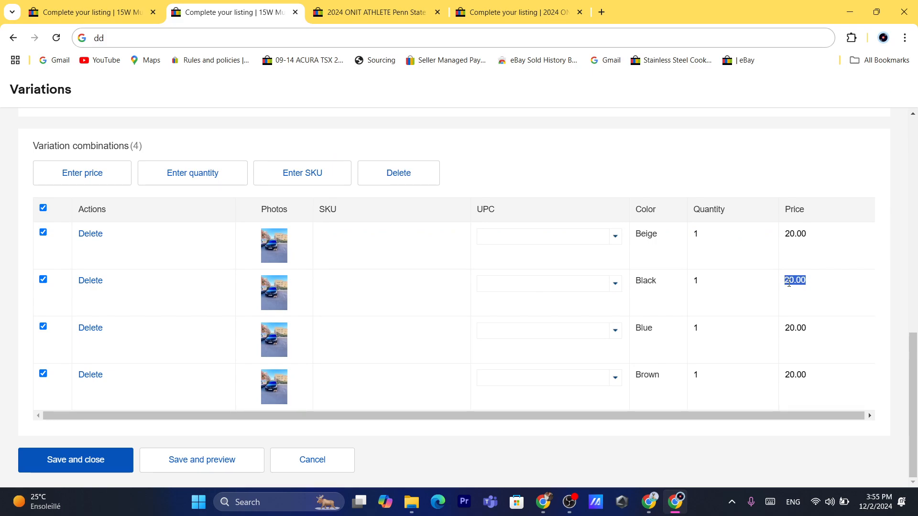
pyautogui.doubleClick(805, 284)
pyautogui.moveTo(796, 330); pyautogui.dragTo(793, 329)
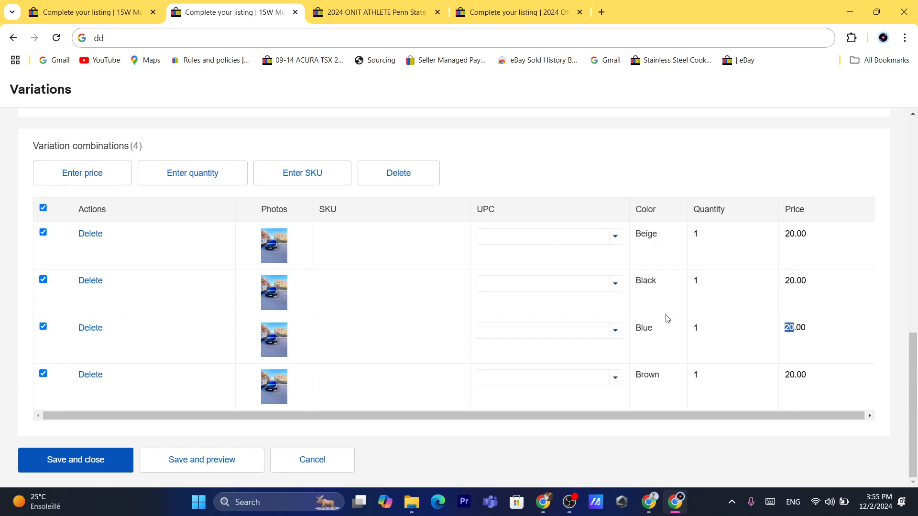
pyautogui.click(798, 330)
pyautogui.doubleClick(798, 331)
pyautogui.write('30')
pyautogui.click(775, 452)
# Set the quantity of the Black variation to 2.
pyautogui.doubleClick(707, 232)
pyautogui.click(705, 290)
pyautogui.write('2')
# Make the variation photos depend on the Color attribute instead of using the default photos.
pyautogui.scroll(3, 910, 355)
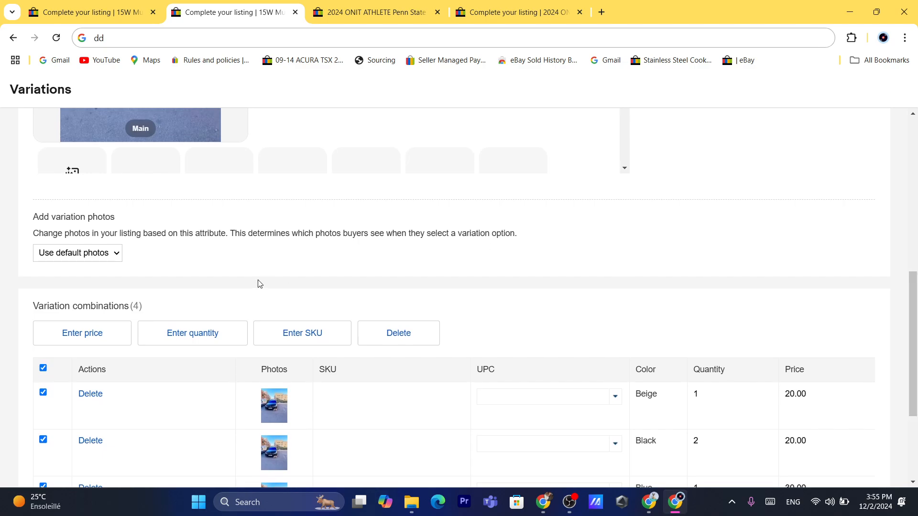
pyautogui.click(84, 253)
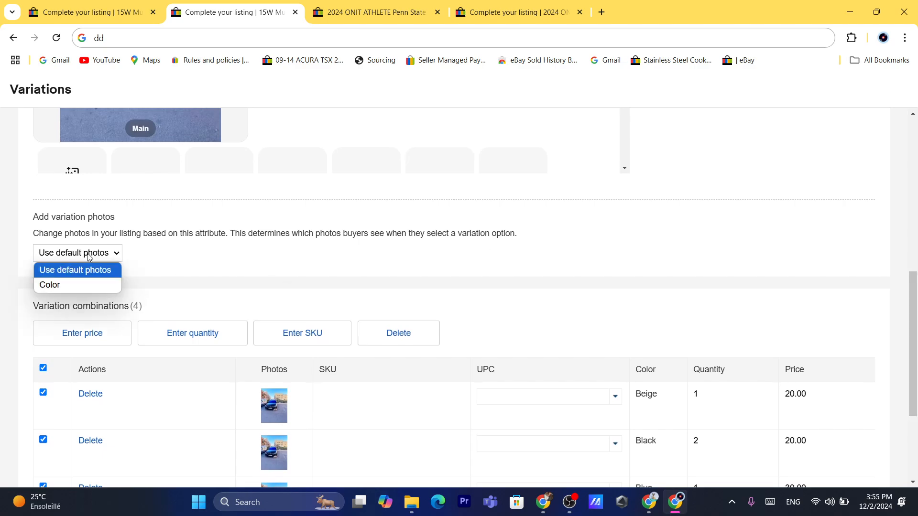
pyautogui.click(79, 286)
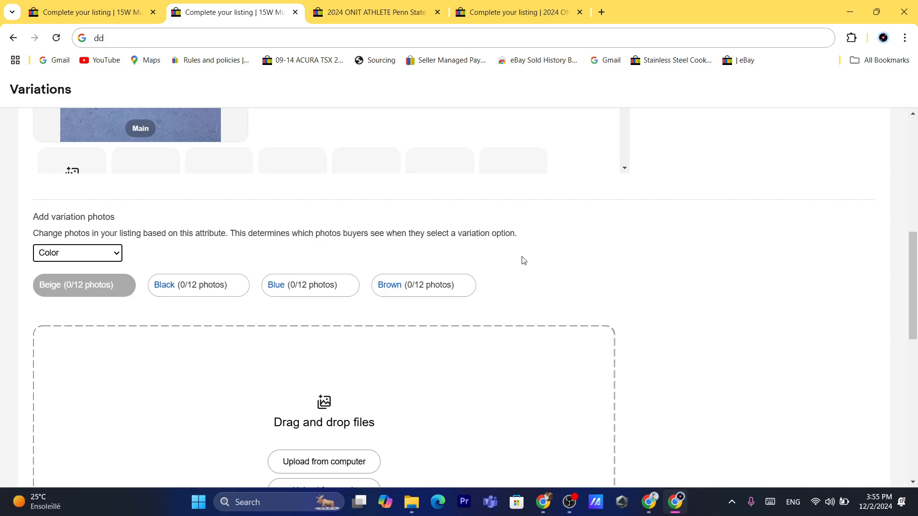
# Review the variation combinations and the photo upload areas for the Black, Blue and Brown options.
pyautogui.moveTo(914, 286); pyautogui.dragTo(916, 381)
pyautogui.scroll(-4, 446, 351)
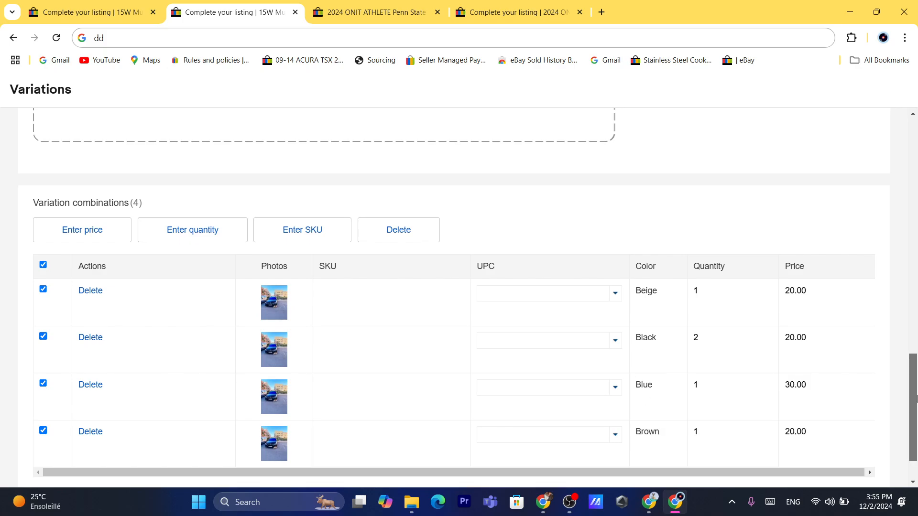
pyautogui.moveTo(916, 398); pyautogui.dragTo(916, 343)
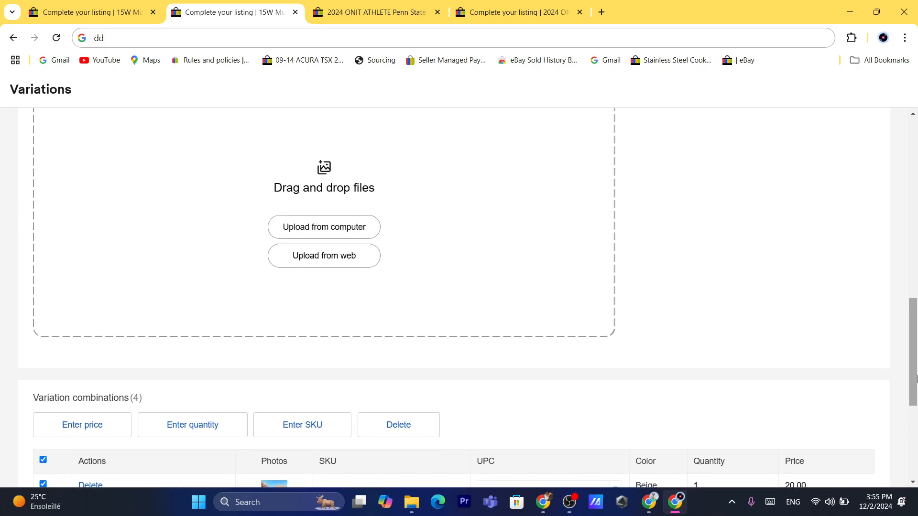
pyautogui.scroll(-4, 868, 453)
pyautogui.doubleClick(642, 371)
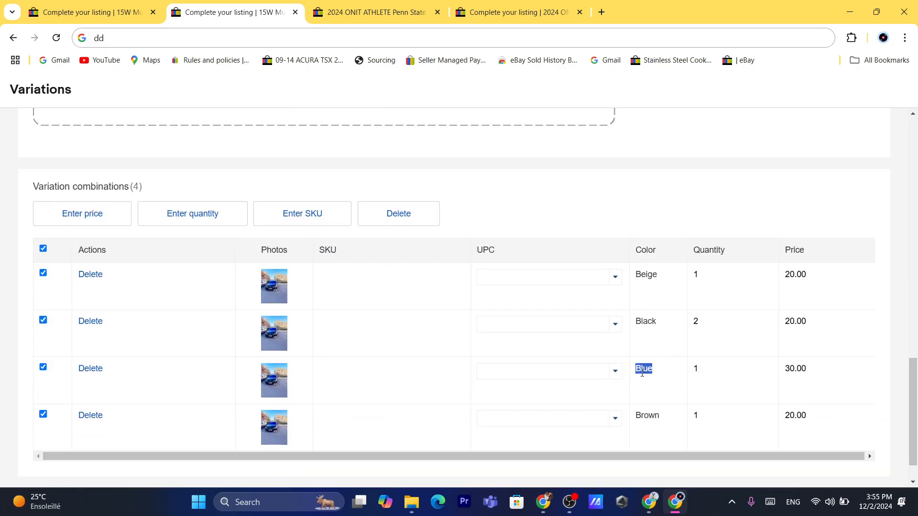
pyautogui.click(588, 187)
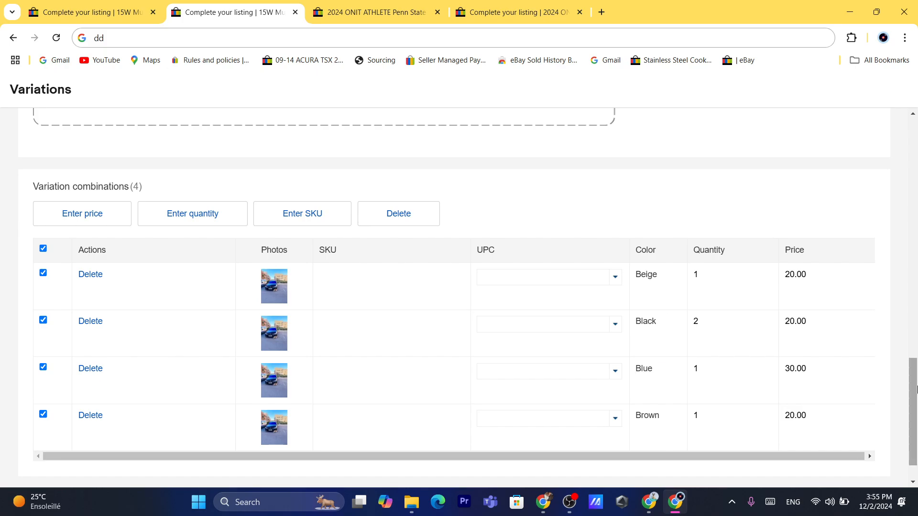
pyautogui.moveTo(914, 380); pyautogui.dragTo(915, 304)
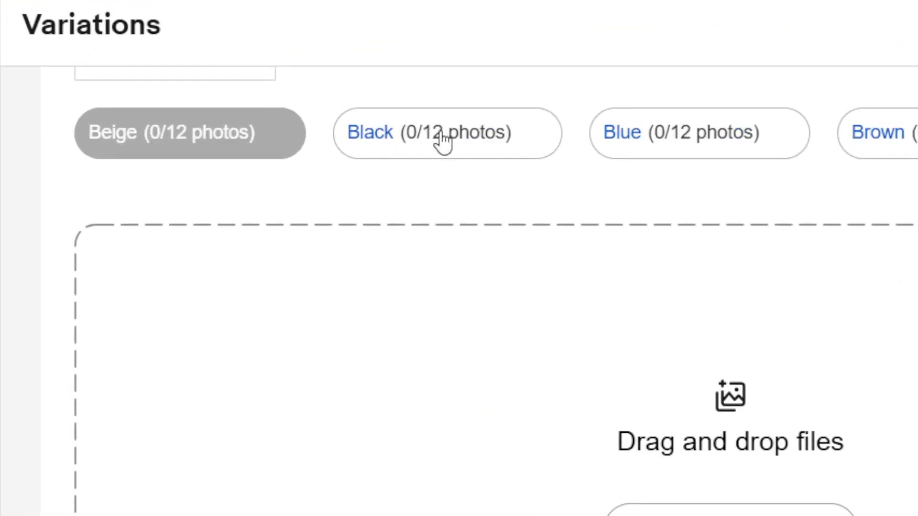
pyautogui.click(444, 139)
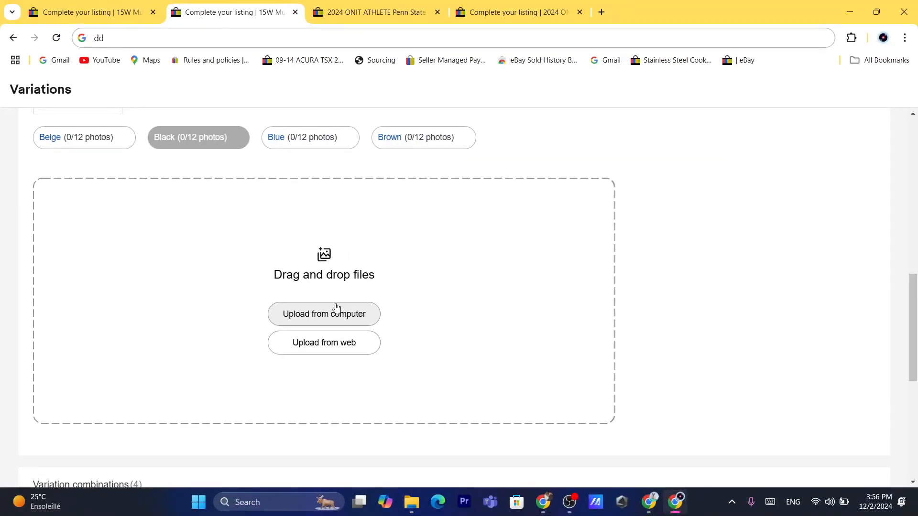
pyautogui.click(295, 137)
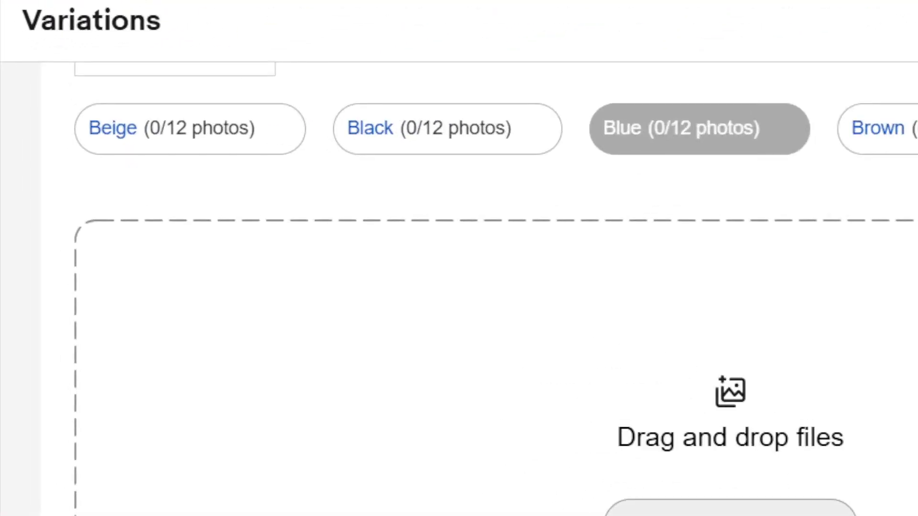
pyautogui.click(881, 126)
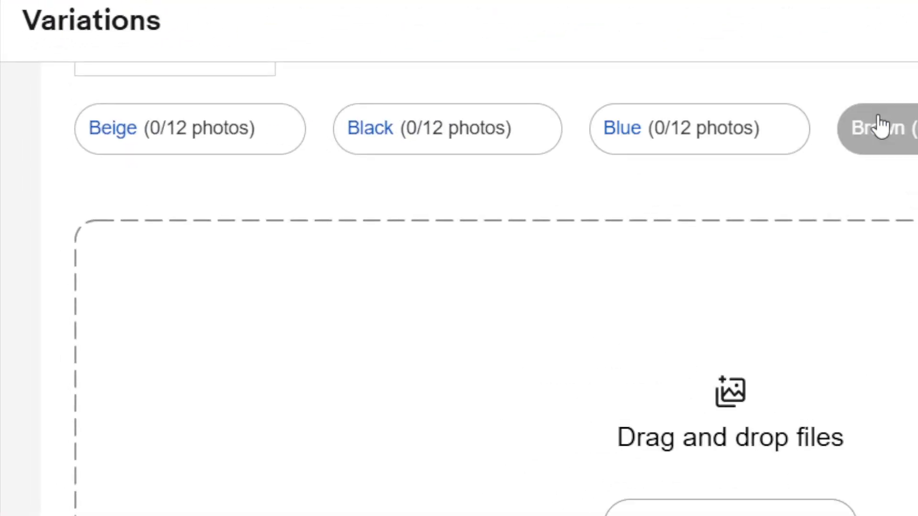
pyautogui.write('d')
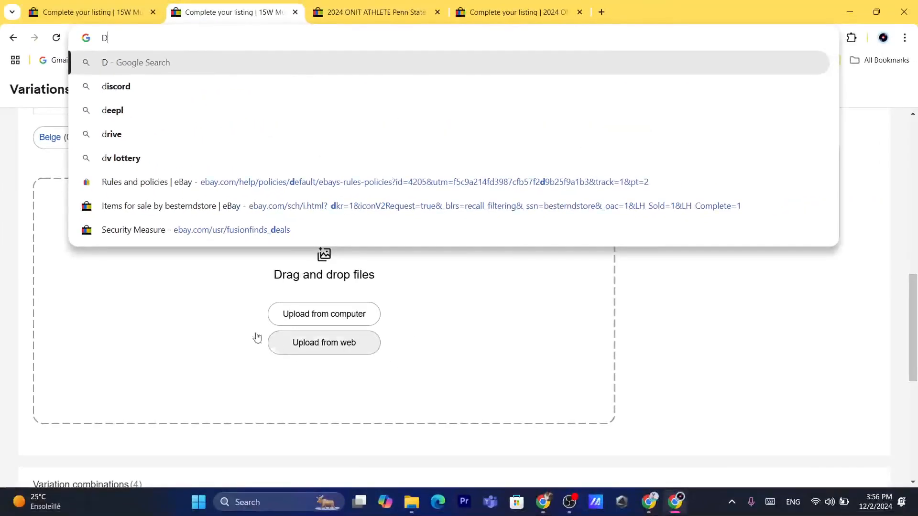
pyautogui.click(462, 506)
# Save the color variations and return to the listing form.
pyautogui.moveTo(915, 361); pyautogui.dragTo(916, 467)
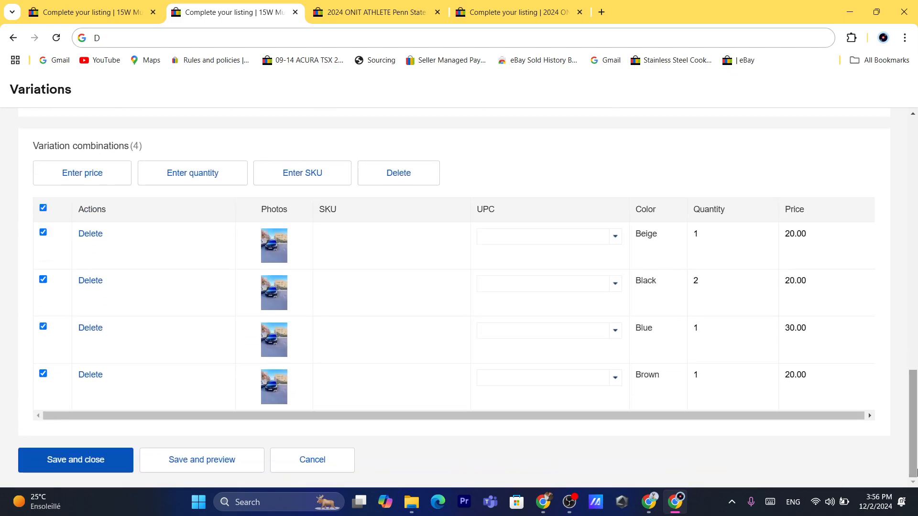
pyautogui.click(68, 466)
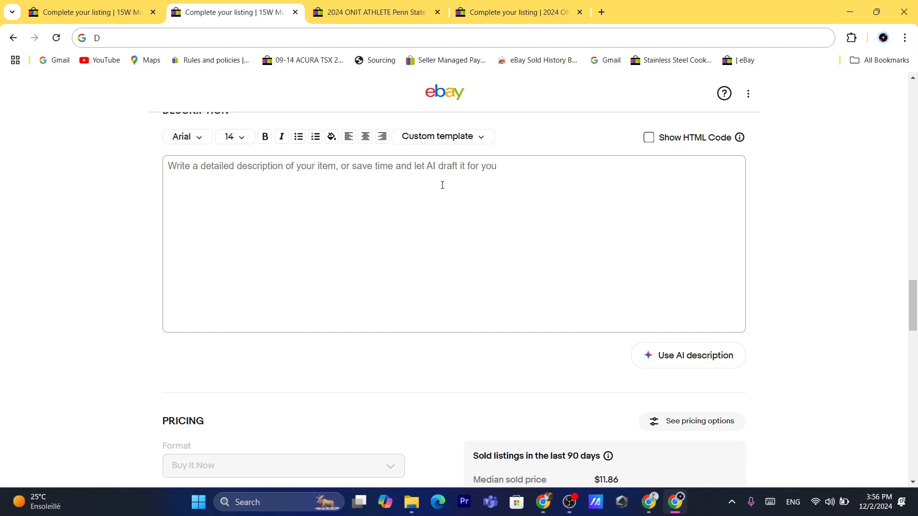
# Generate the item description with the AI description feature.
pyautogui.click(413, 195)
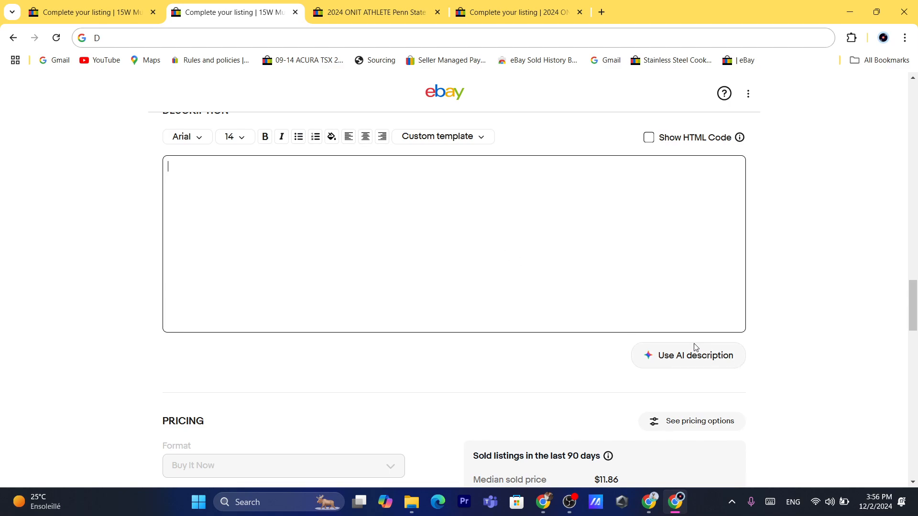
pyautogui.click(672, 365)
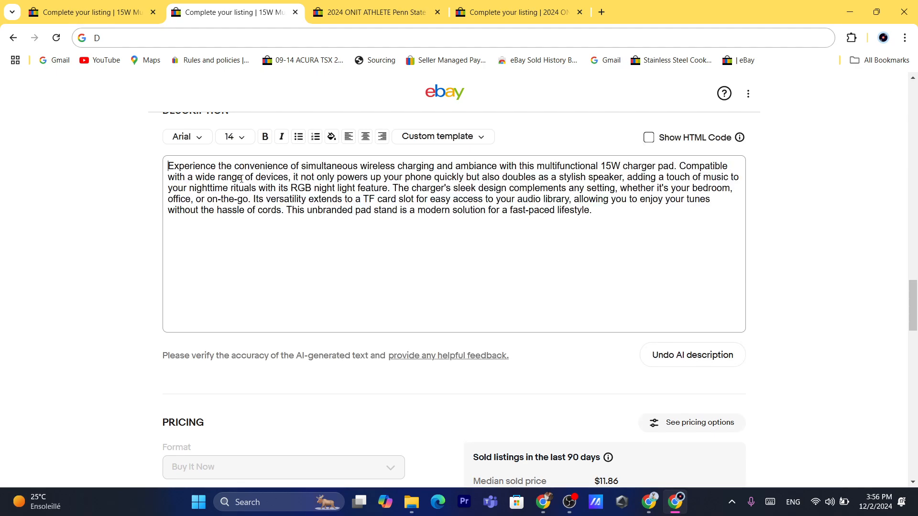
# Read through the AI-generated description and check the item condition above it.
pyautogui.tripleClick(242, 179)
pyautogui.click(534, 210)
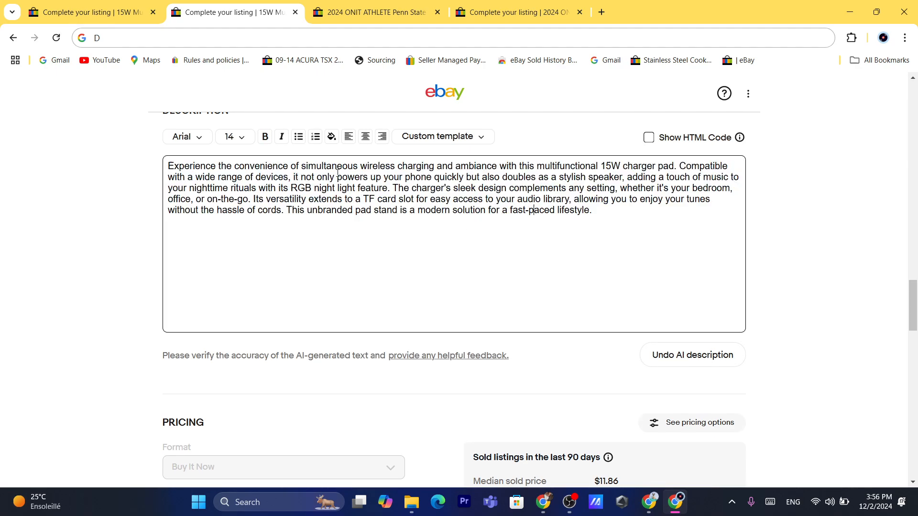
pyautogui.tripleClick(331, 168)
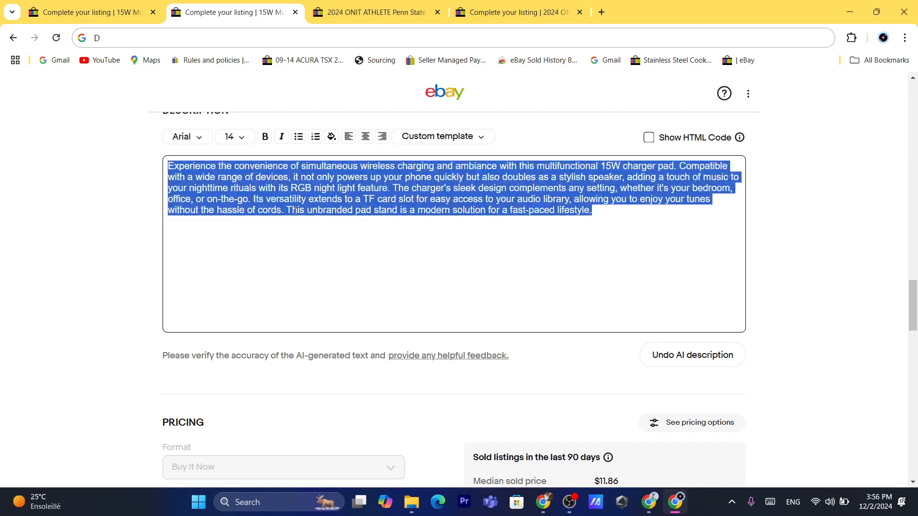
pyautogui.click(607, 237)
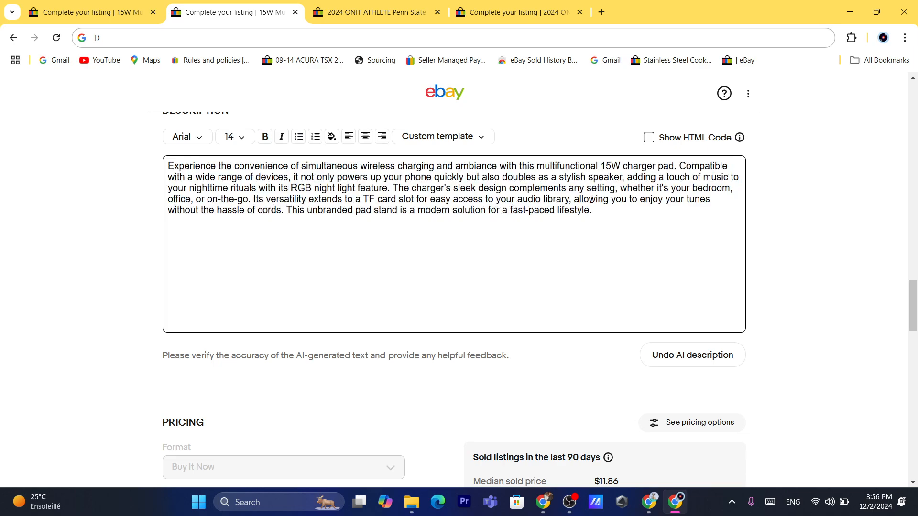
pyautogui.moveTo(177, 162); pyautogui.dragTo(636, 209)
pyautogui.click(636, 209)
pyautogui.moveTo(914, 312); pyautogui.dragTo(916, 275)
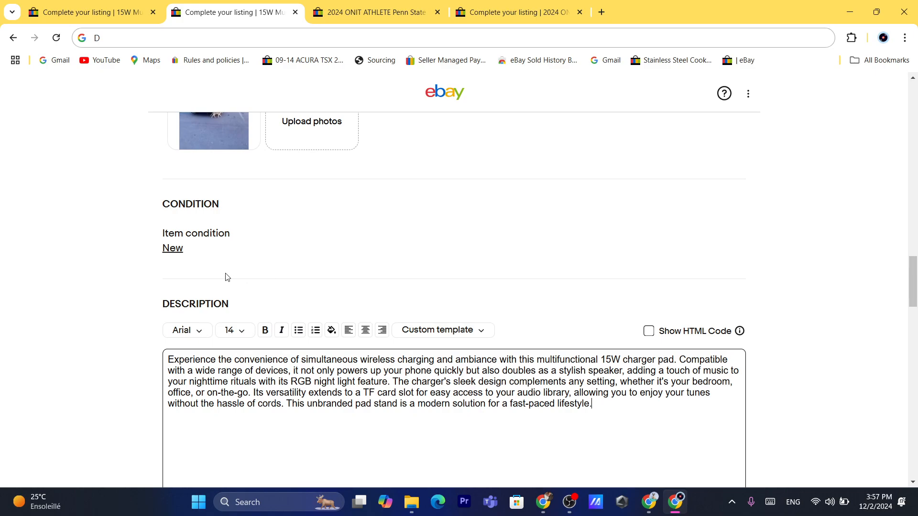